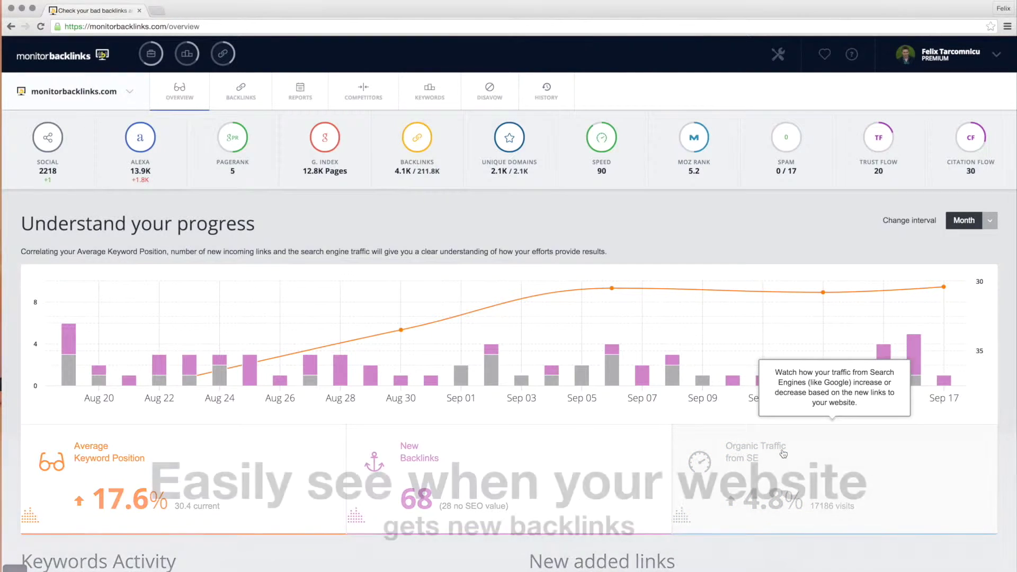
# Examine the daily new-backlink figures for early September in the progress chart
pyautogui.moveTo(642, 377)
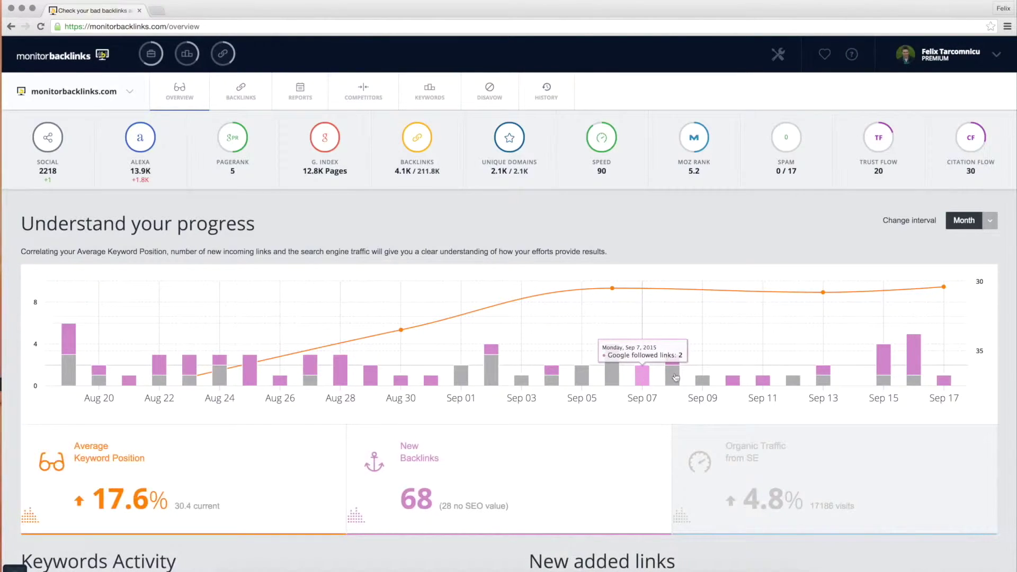
pyautogui.moveTo(702, 380)
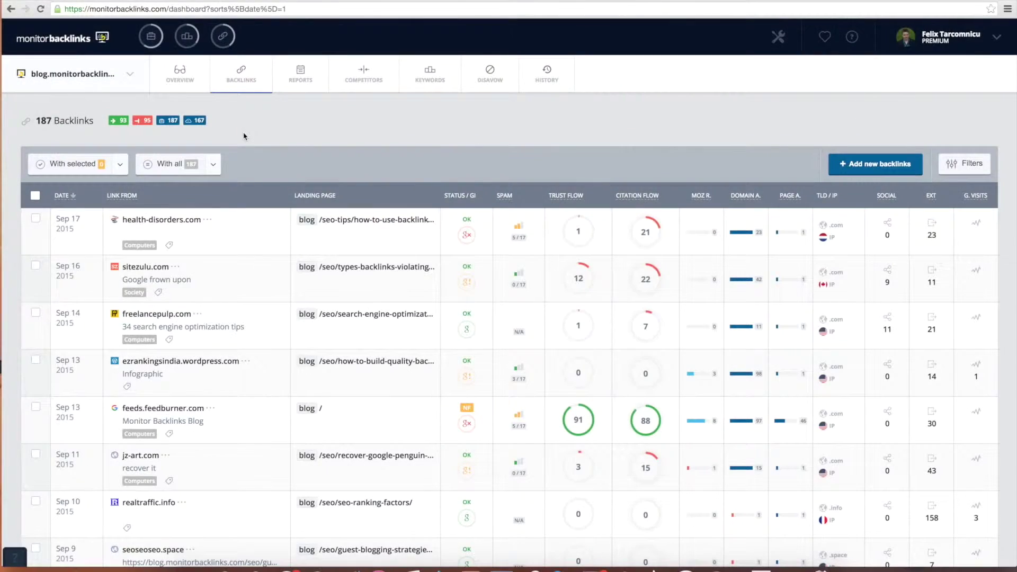
# Review the blog's backlink list, checking link sources and the topical trust flow categories of the recent links
pyautogui.scroll(-2, 88, 267)
pyautogui.scroll(-3, 88, 268)
pyautogui.scroll(1, 87, 268)
pyautogui.scroll(3, 88, 267)
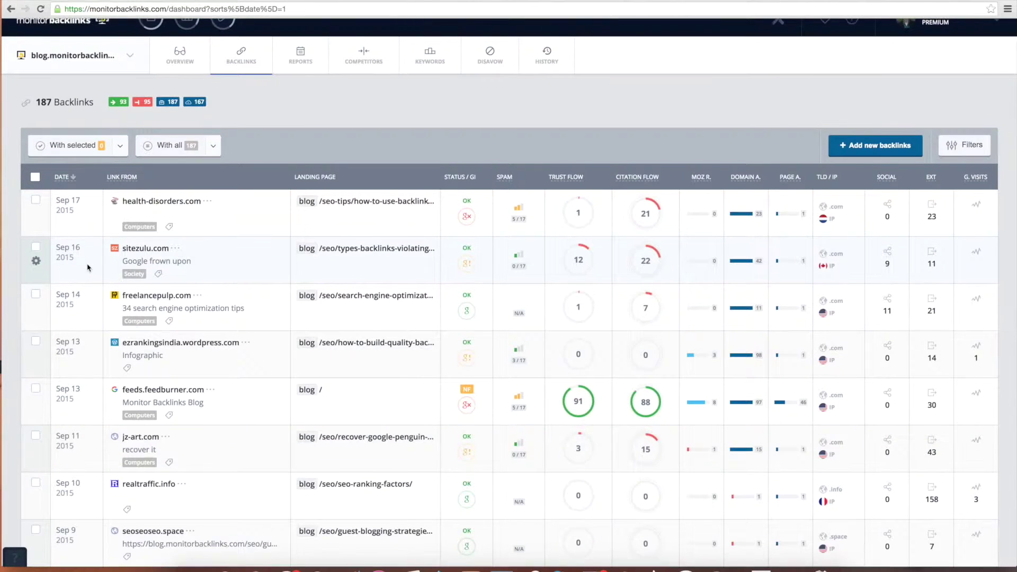
pyautogui.scroll(1, 87, 267)
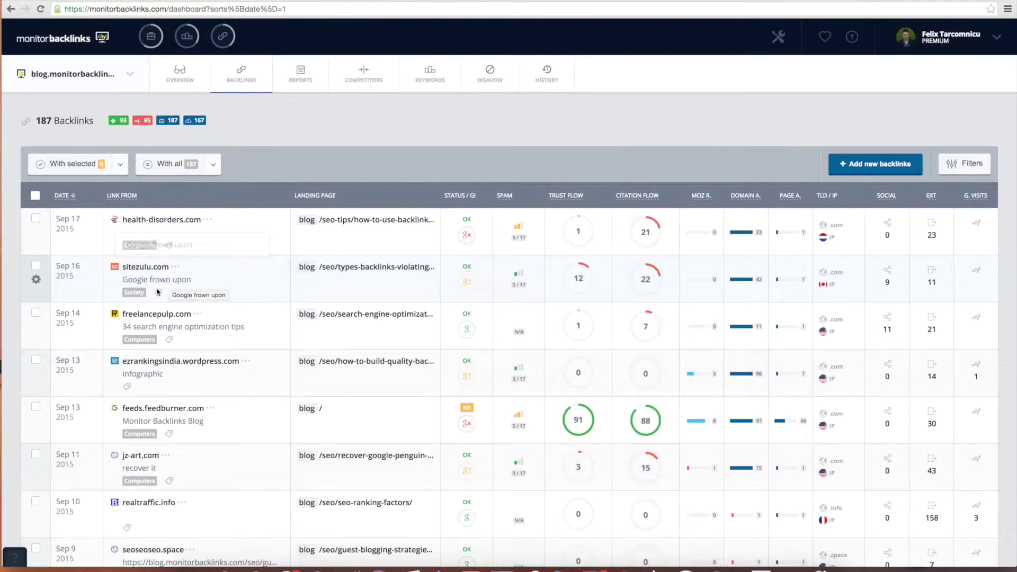
pyautogui.moveTo(138, 297)
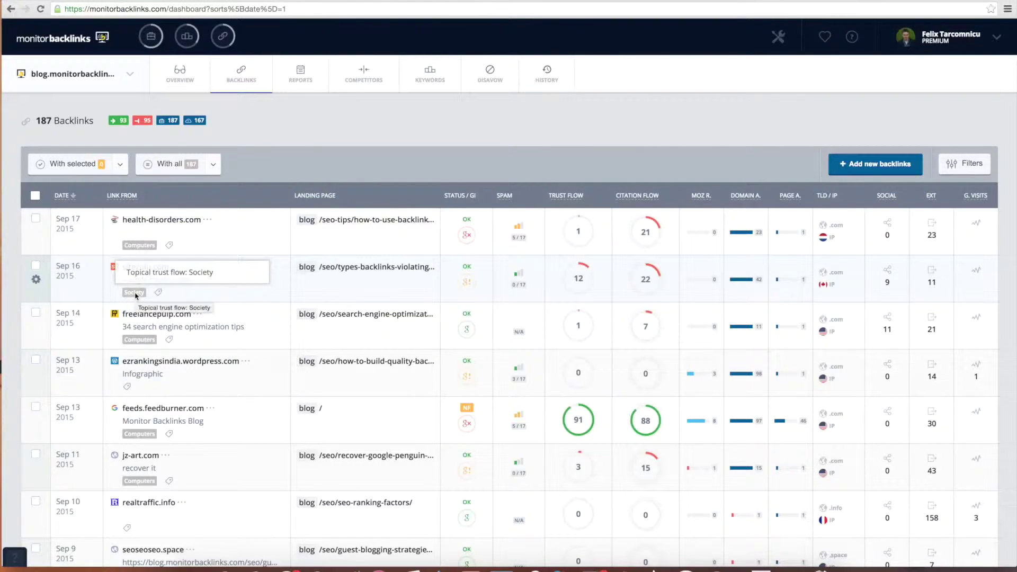
pyautogui.moveTo(140, 339)
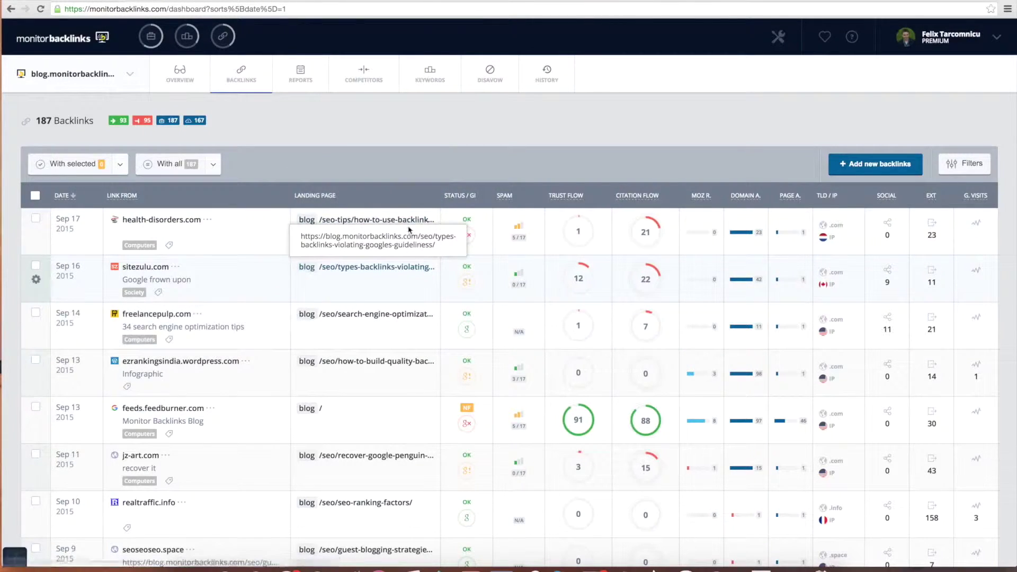
# Inspect the link status, Google index state and spam flags of the recent backlinks
pyautogui.moveTo(469, 222)
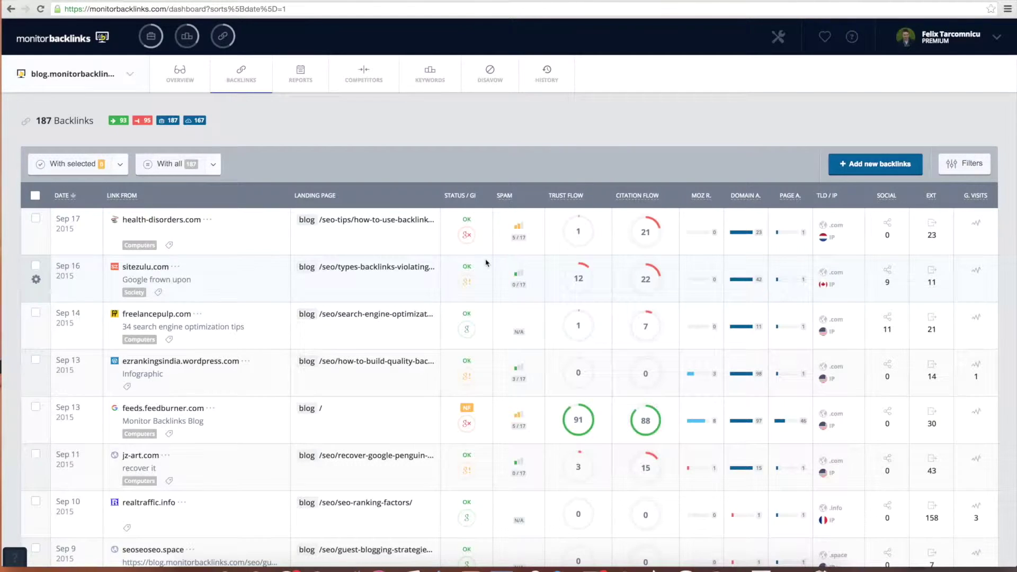
pyautogui.moveTo(467, 407)
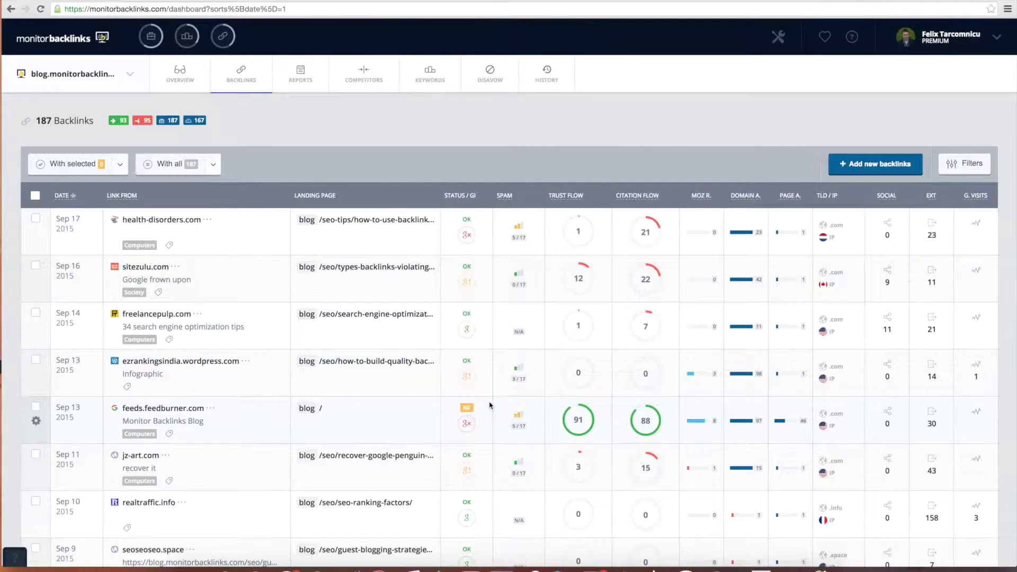
pyautogui.moveTo(472, 334)
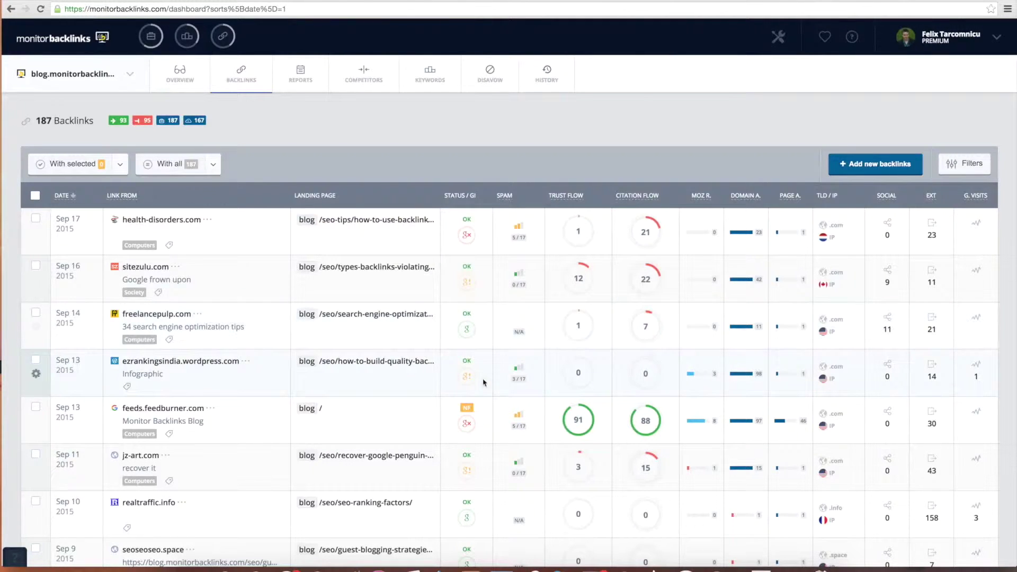
pyautogui.moveTo(474, 385)
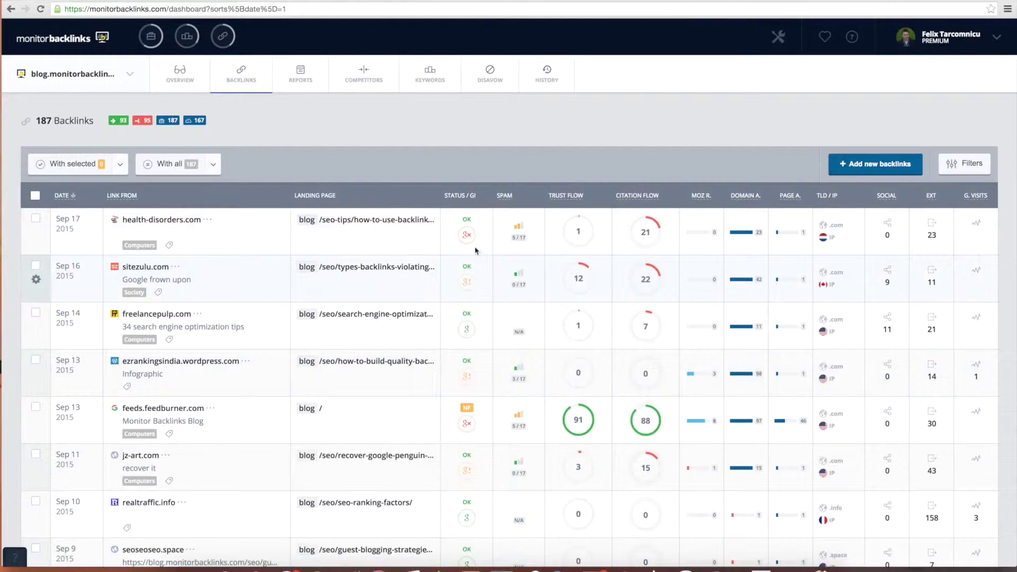
pyautogui.moveTo(469, 242)
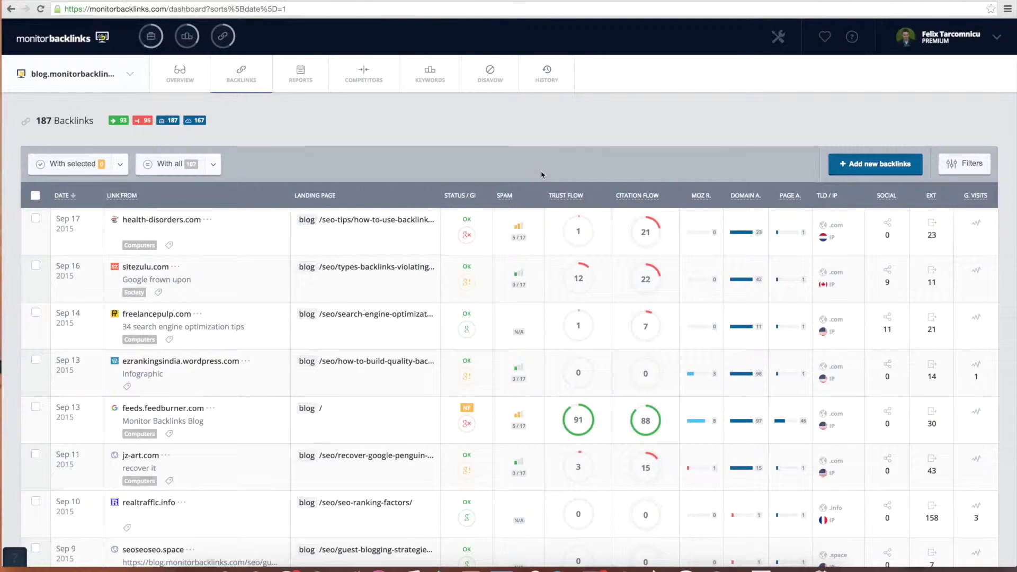
pyautogui.moveTo(519, 227)
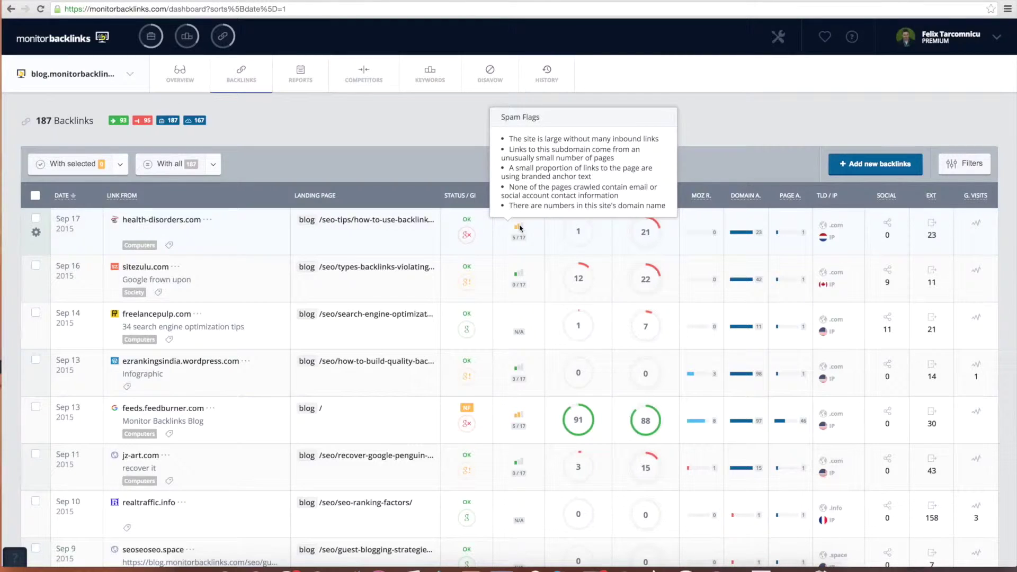
pyautogui.moveTo(520, 274)
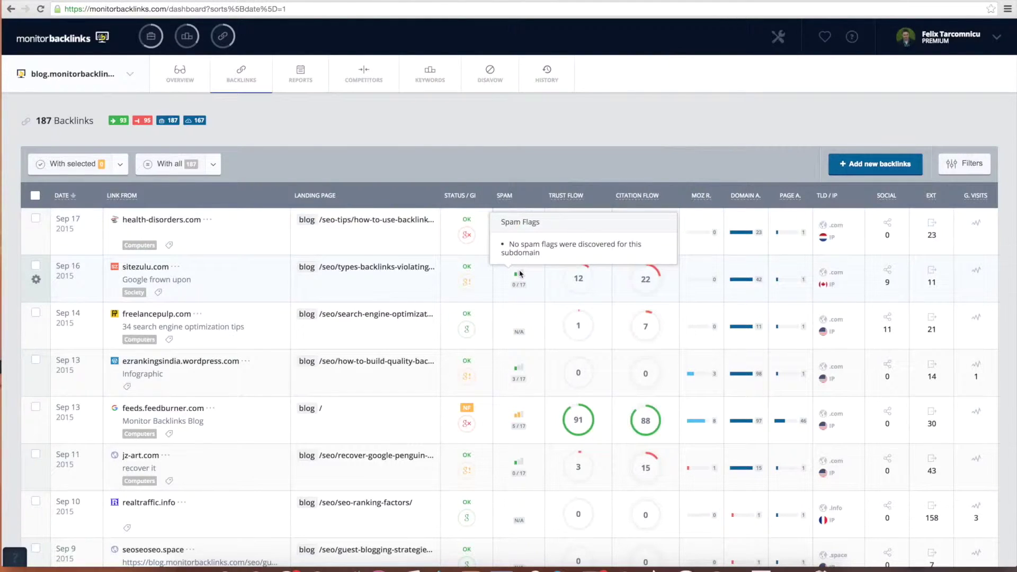
pyautogui.moveTo(578, 197)
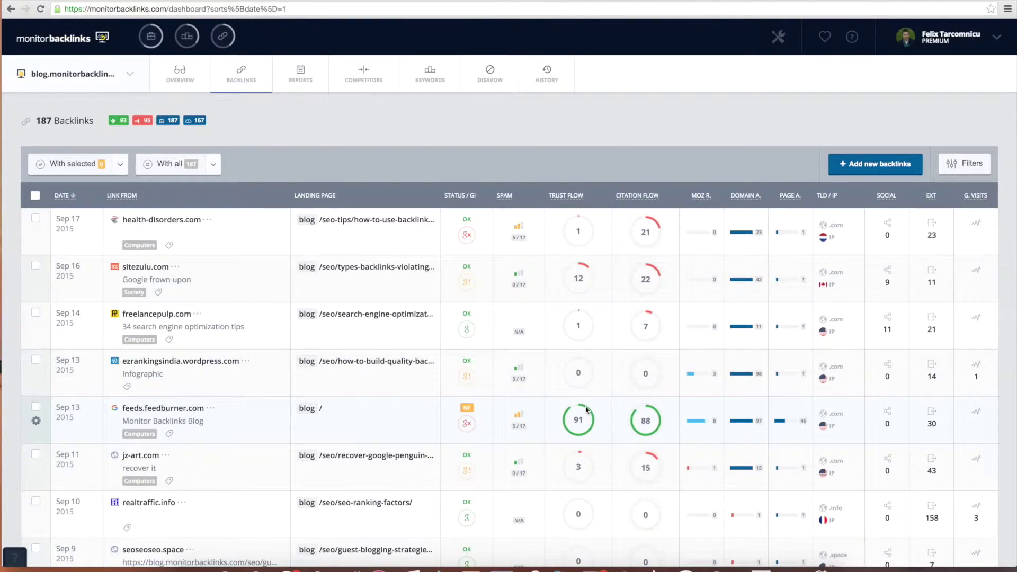
# Examine the backlinks' authority metrics, server IP and country details, social metrics and external link counts
pyautogui.scroll(-3, 586, 409)
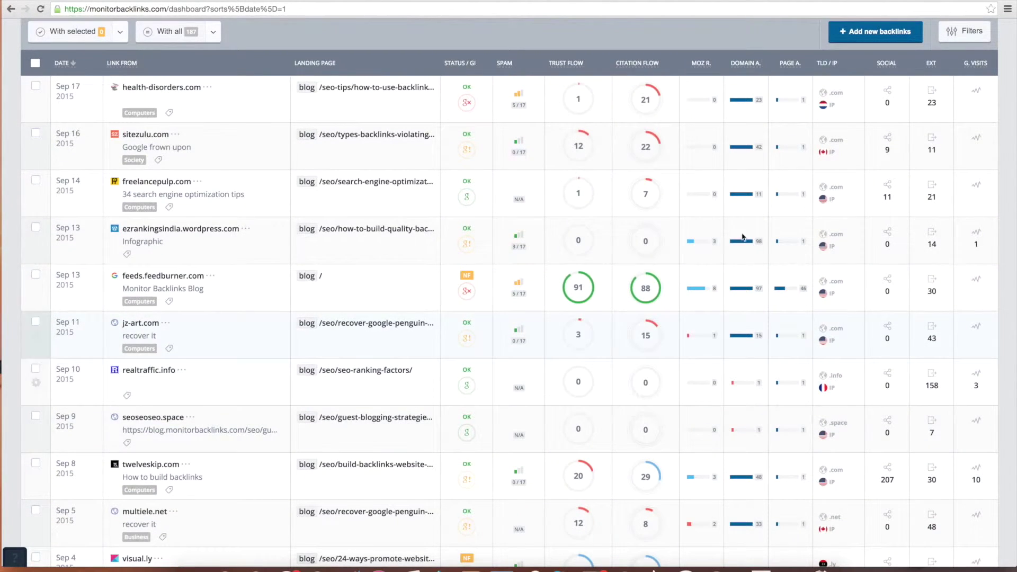
pyautogui.moveTo(834, 105)
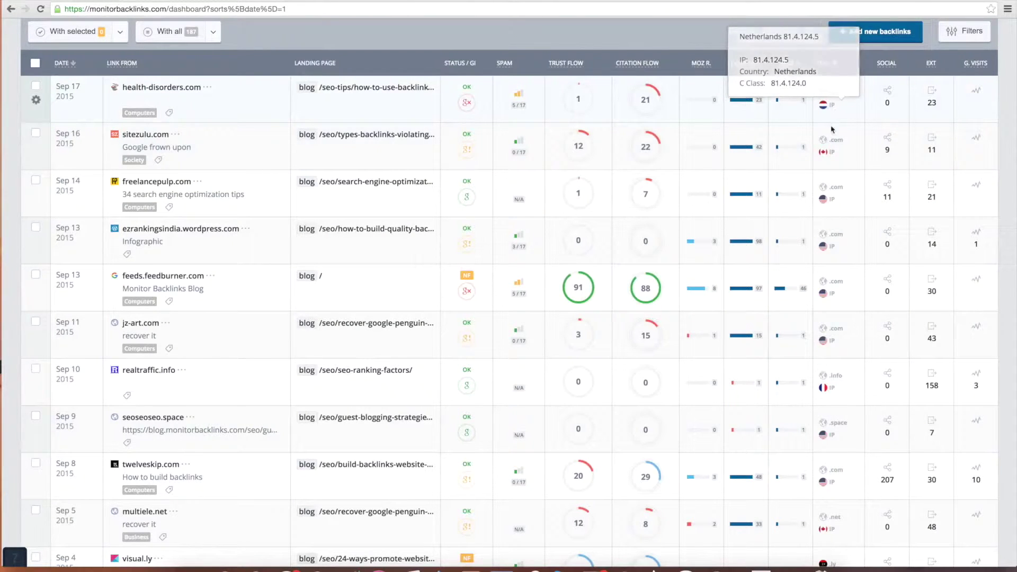
pyautogui.moveTo(826, 157)
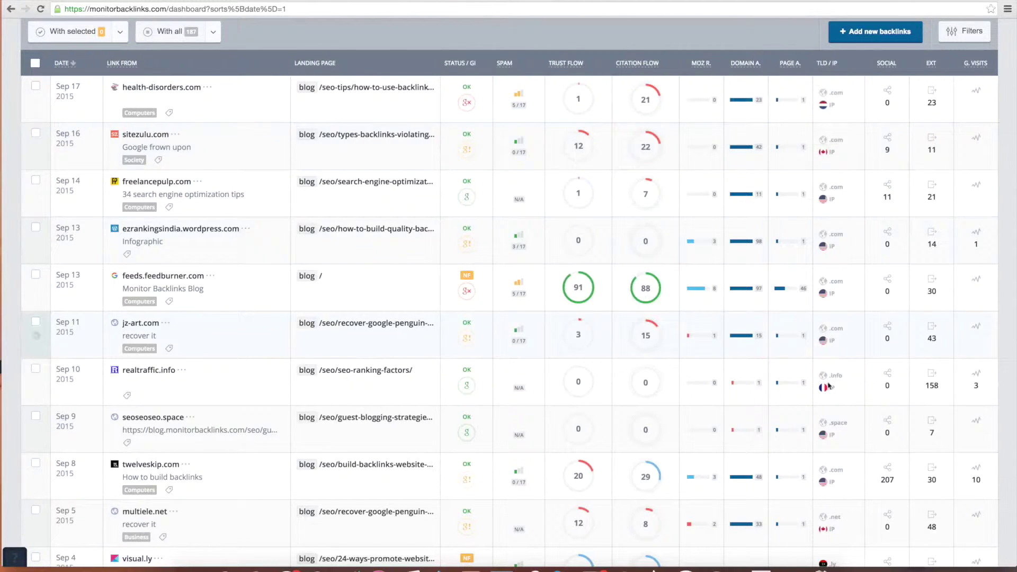
pyautogui.moveTo(824, 388)
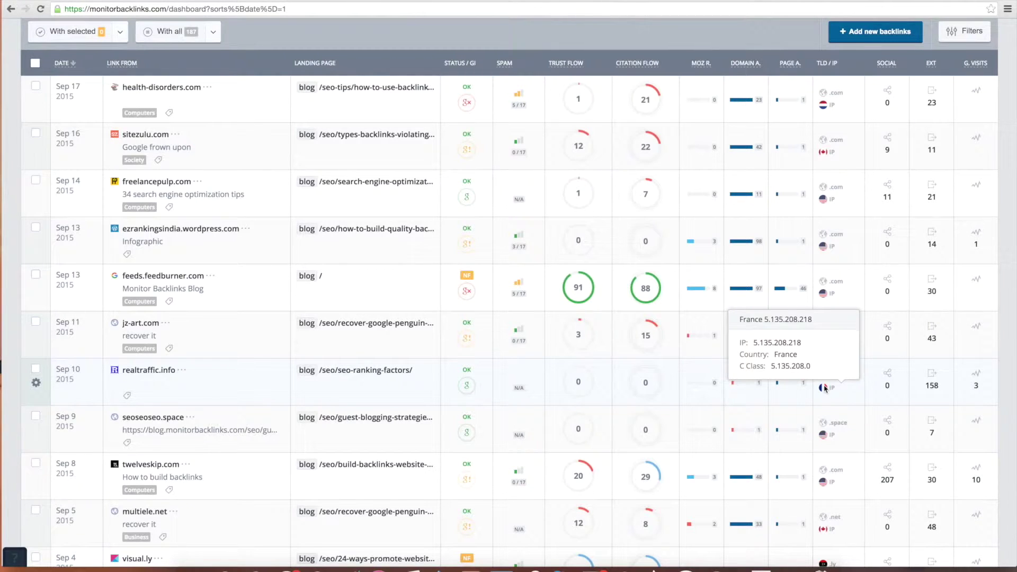
pyautogui.scroll(1, 824, 388)
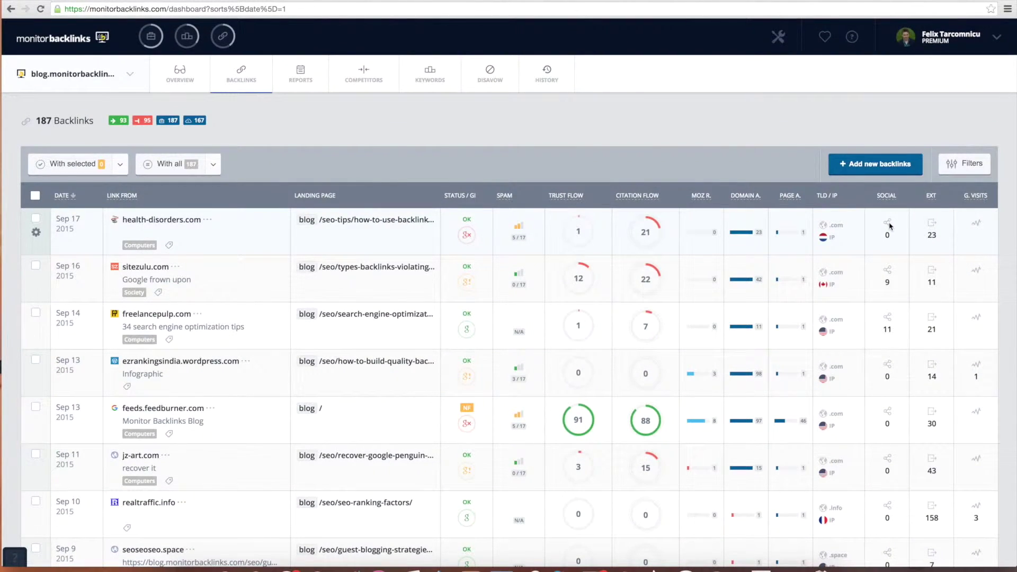
pyautogui.moveTo(890, 275)
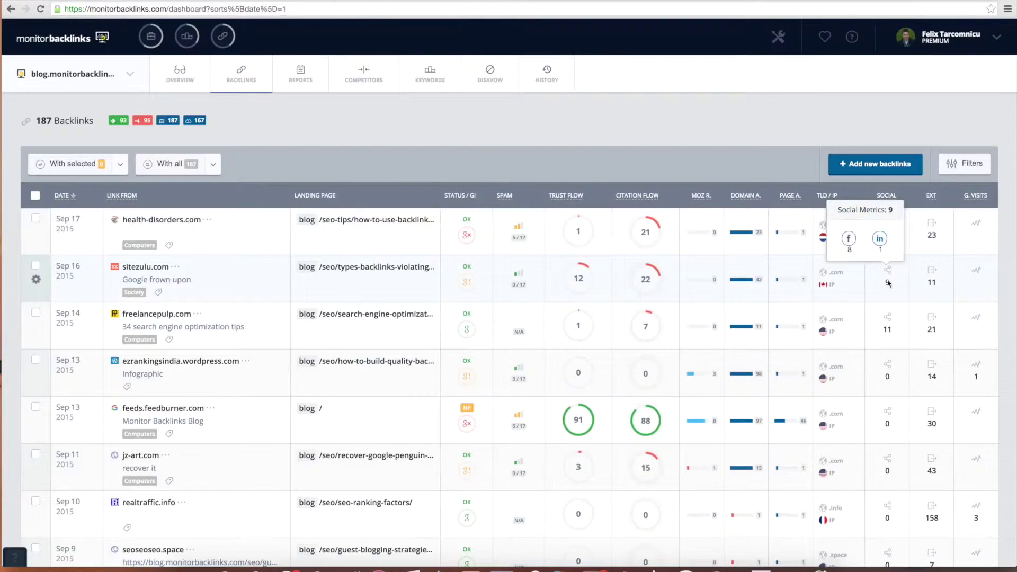
pyautogui.moveTo(889, 317)
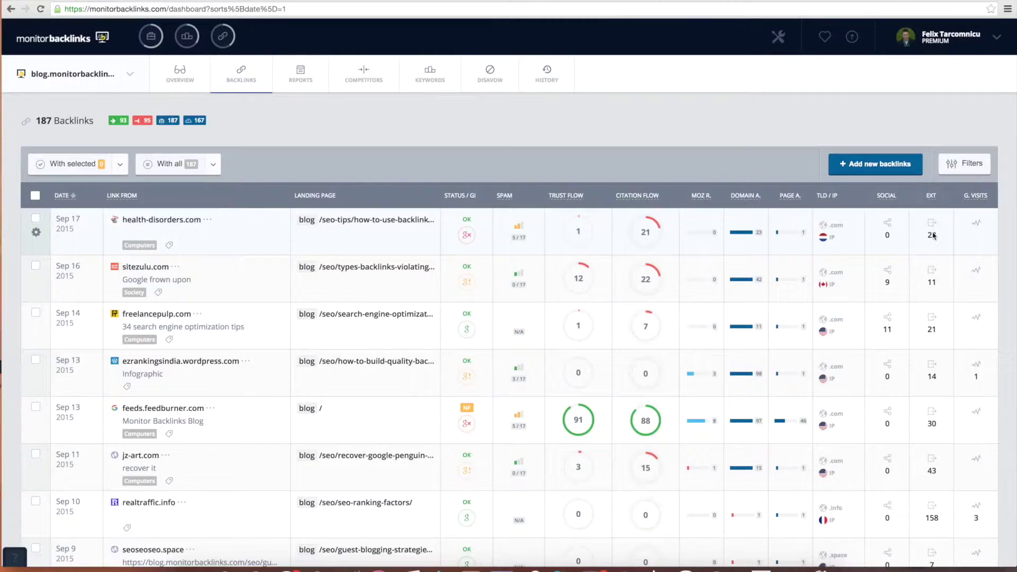
pyautogui.moveTo(934, 235)
pyautogui.moveTo(933, 282)
pyautogui.moveTo(935, 330)
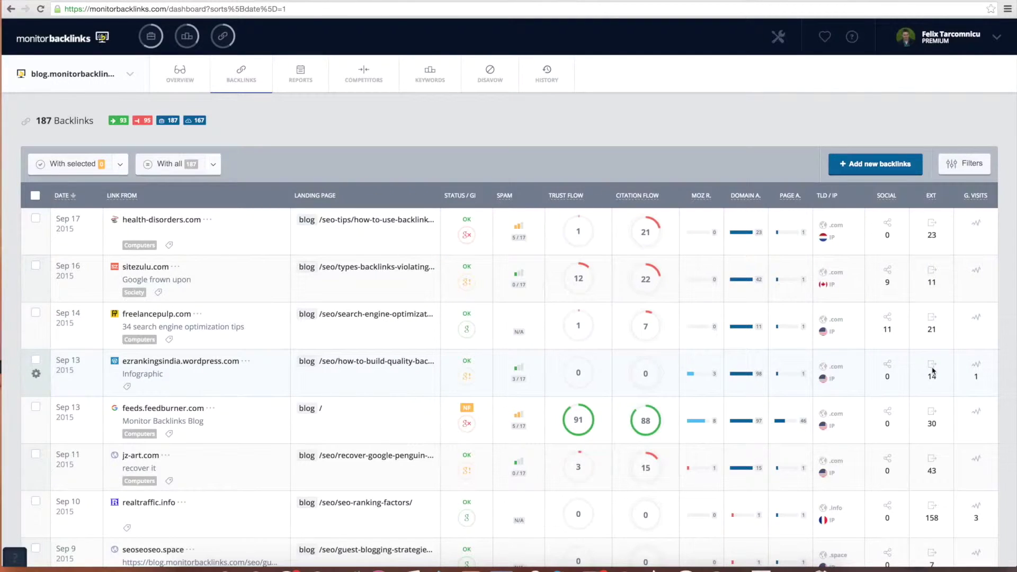
pyautogui.moveTo(935, 519)
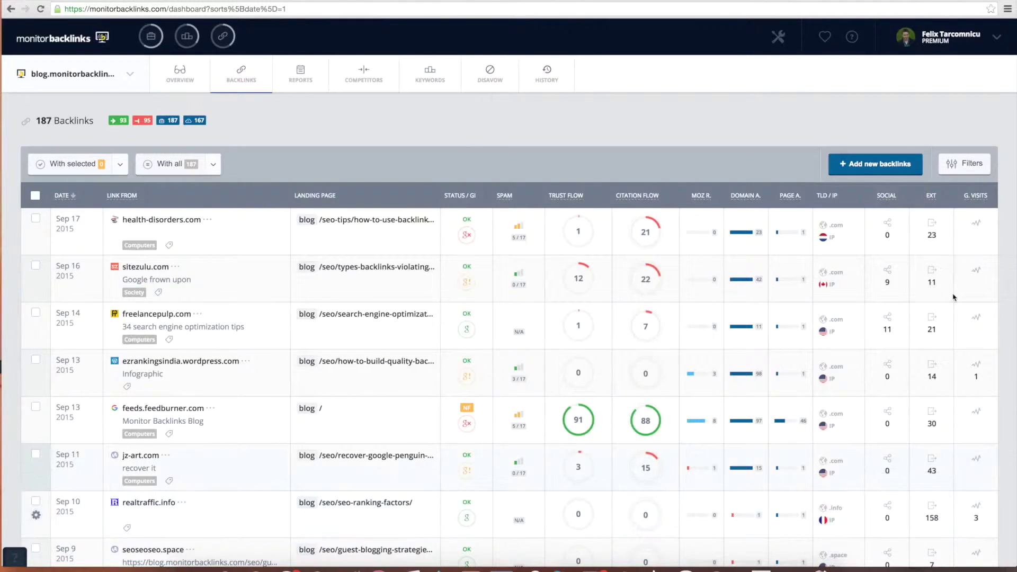
# Sort the backlinks by Google Analytics visits, with the highest numbers first
pyautogui.moveTo(974, 199)
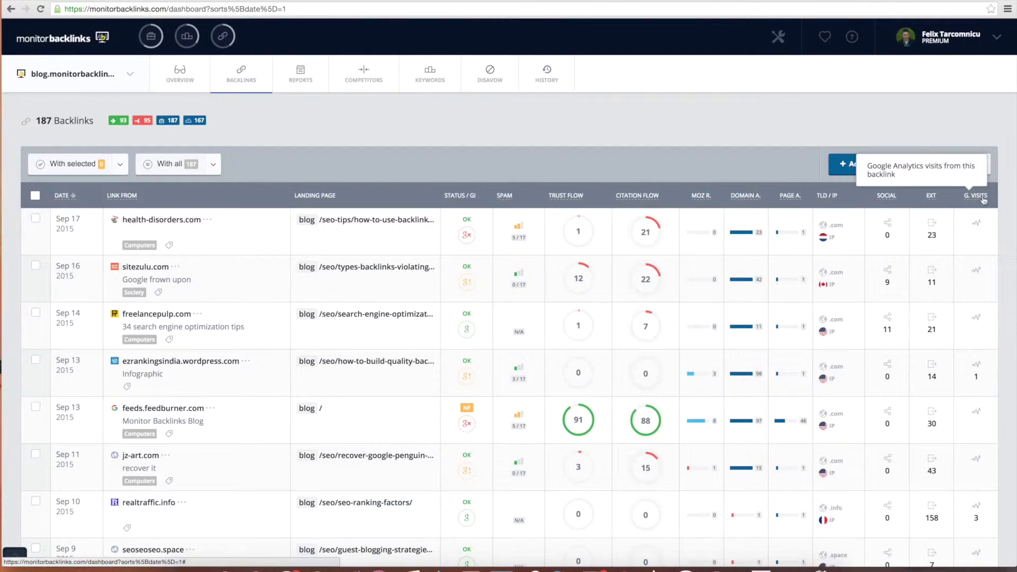
pyautogui.scroll(-2, 986, 201)
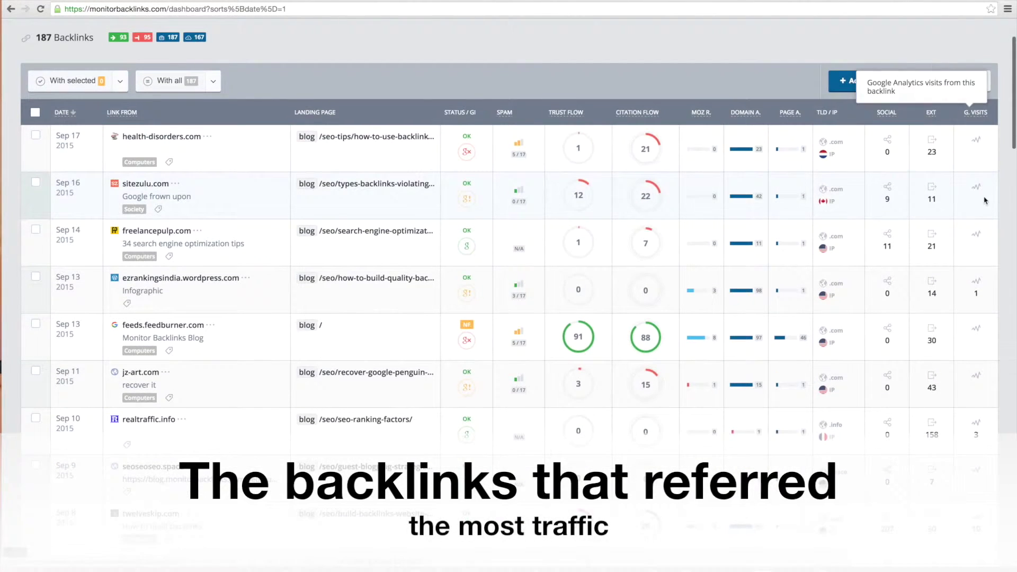
pyautogui.scroll(2, 985, 201)
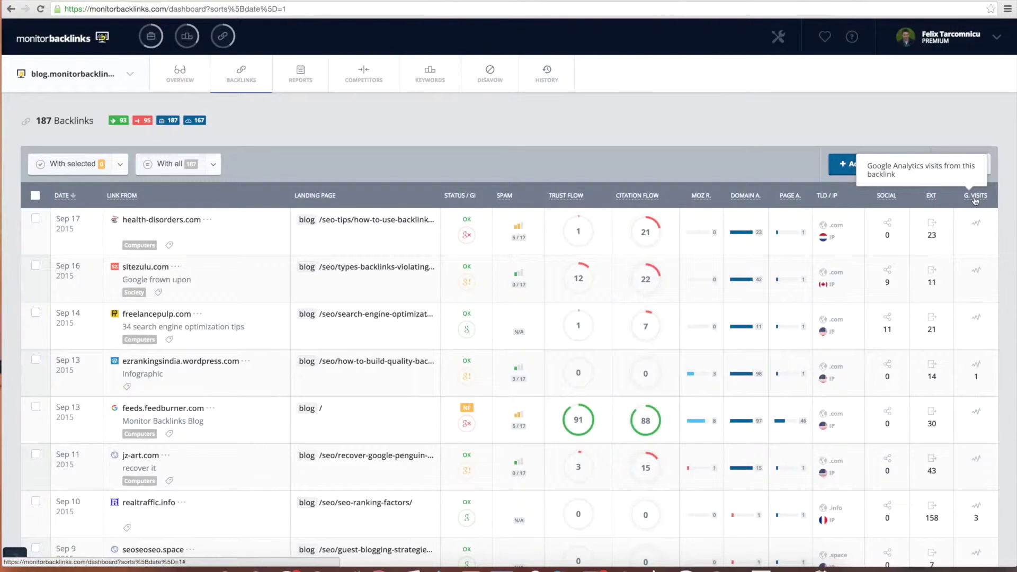
pyautogui.click(975, 199)
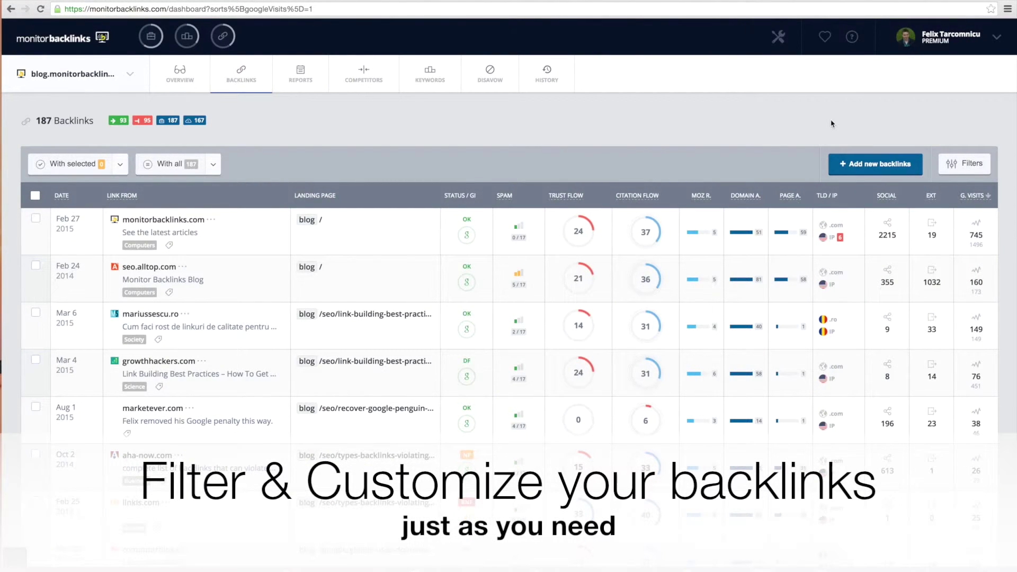
# Show the backlink filters and look through the available filter criteria
pyautogui.click(967, 166)
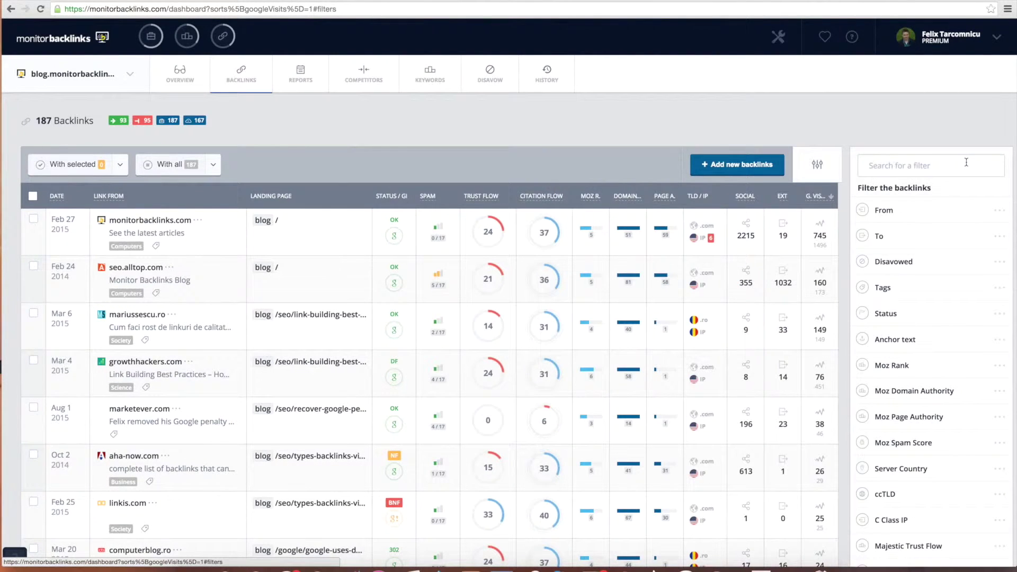
pyautogui.scroll(-3, 884, 268)
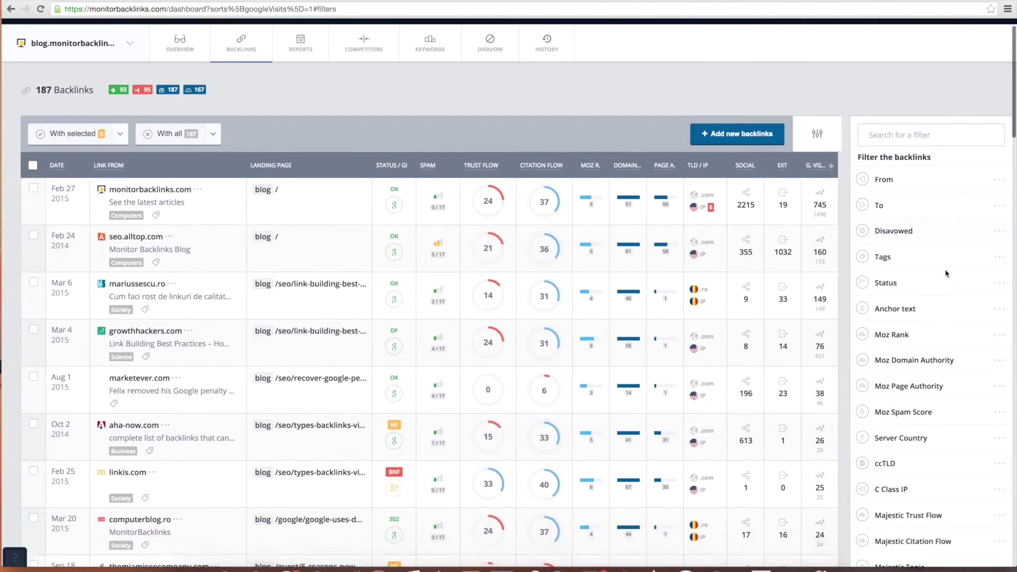
pyautogui.scroll(-4, 946, 276)
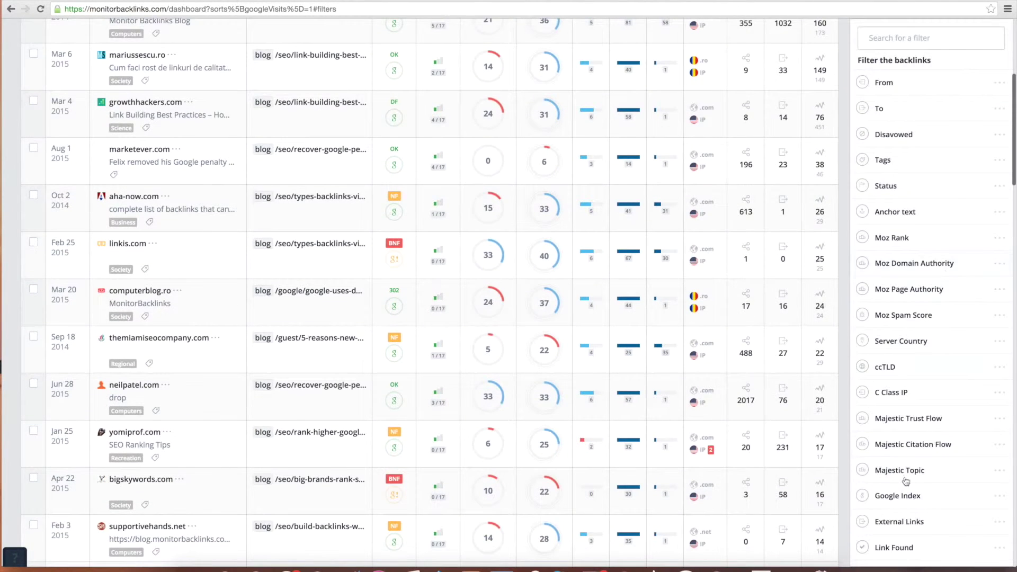
pyautogui.scroll(-2, 892, 556)
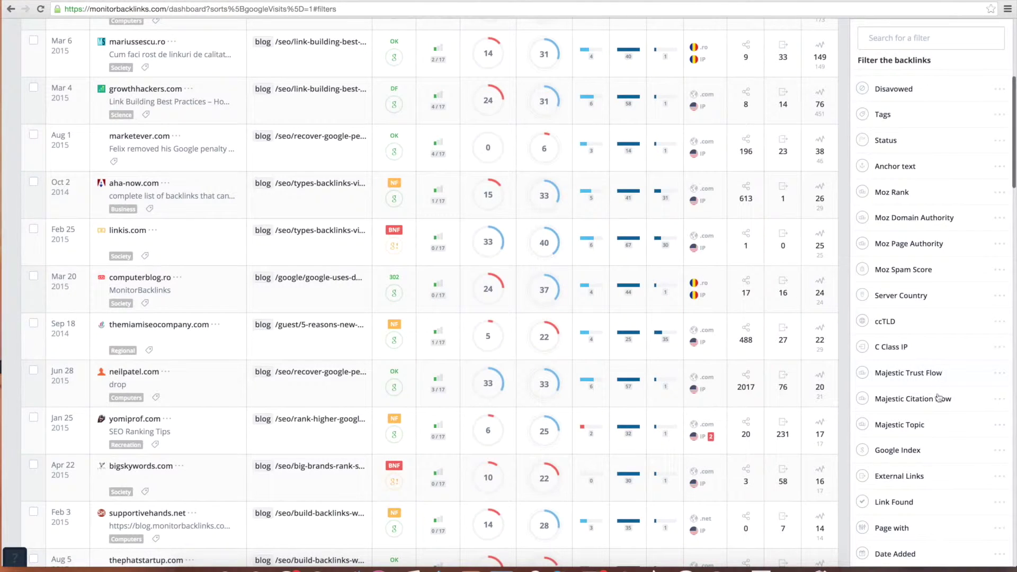
# View the custom date range picker of the Date Added filter and dismiss it without applying a range
pyautogui.click(908, 557)
pyautogui.scroll(-3, 933, 554)
pyautogui.click(953, 557)
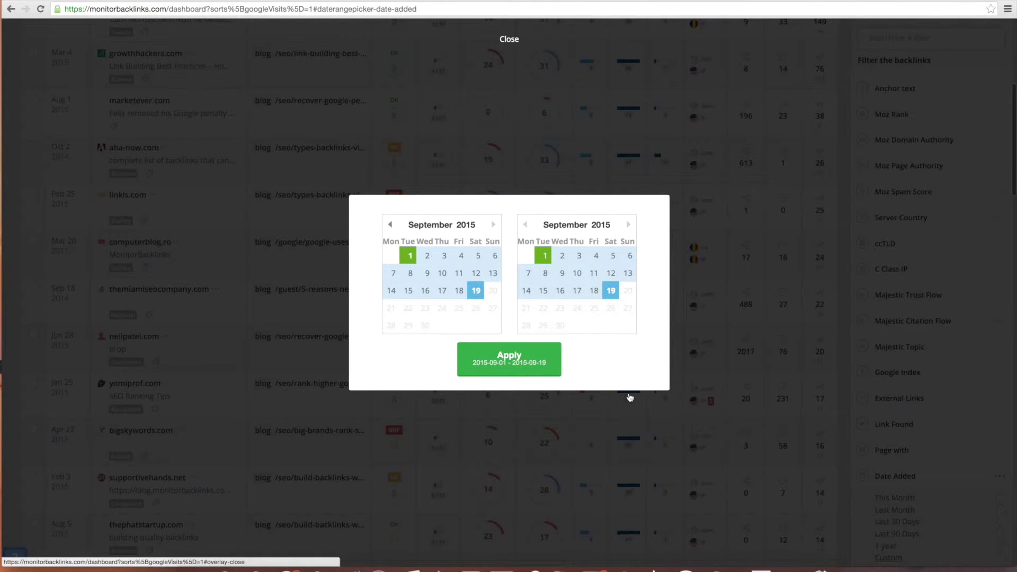
pyautogui.click(511, 40)
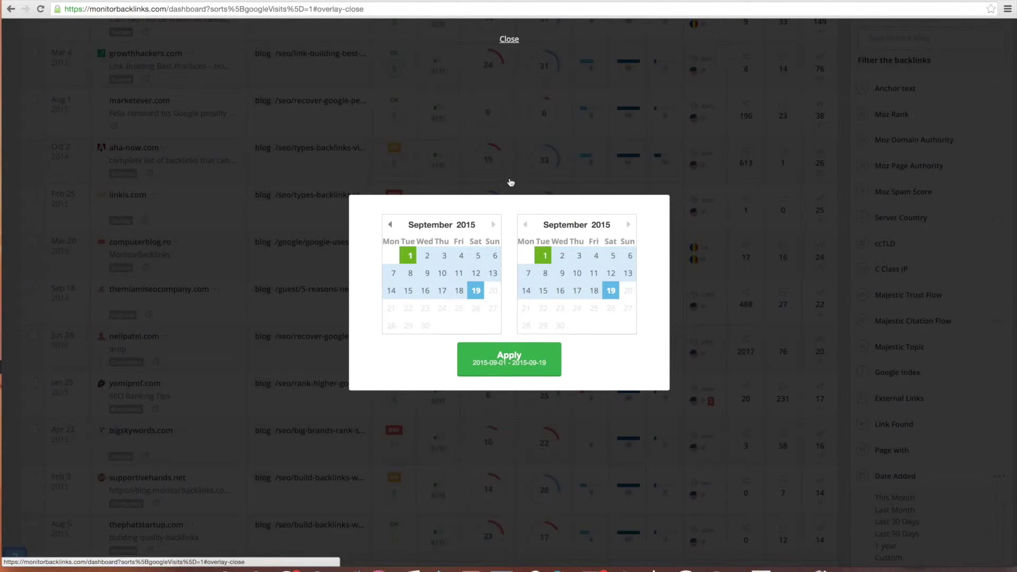
# Add the tag "test" to the seo.alltop.com backlink and submit the edit
pyautogui.scroll(6, 513, 326)
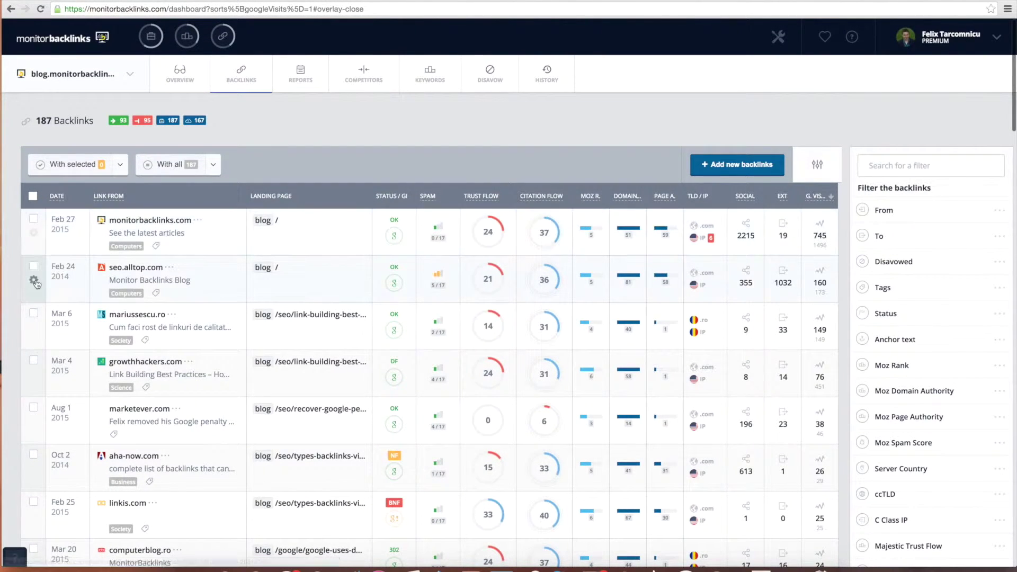
pyautogui.click(35, 282)
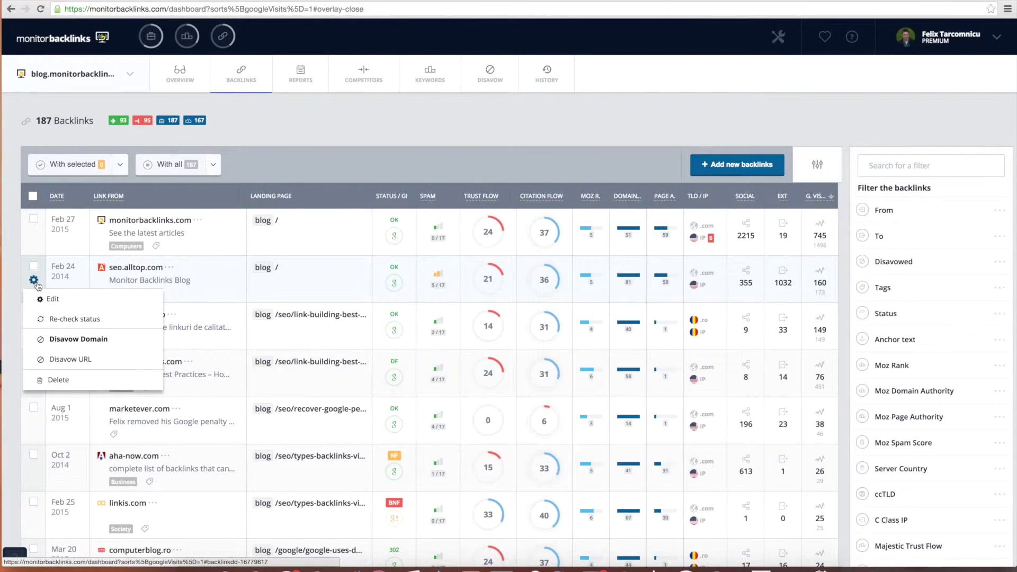
pyautogui.click(73, 303)
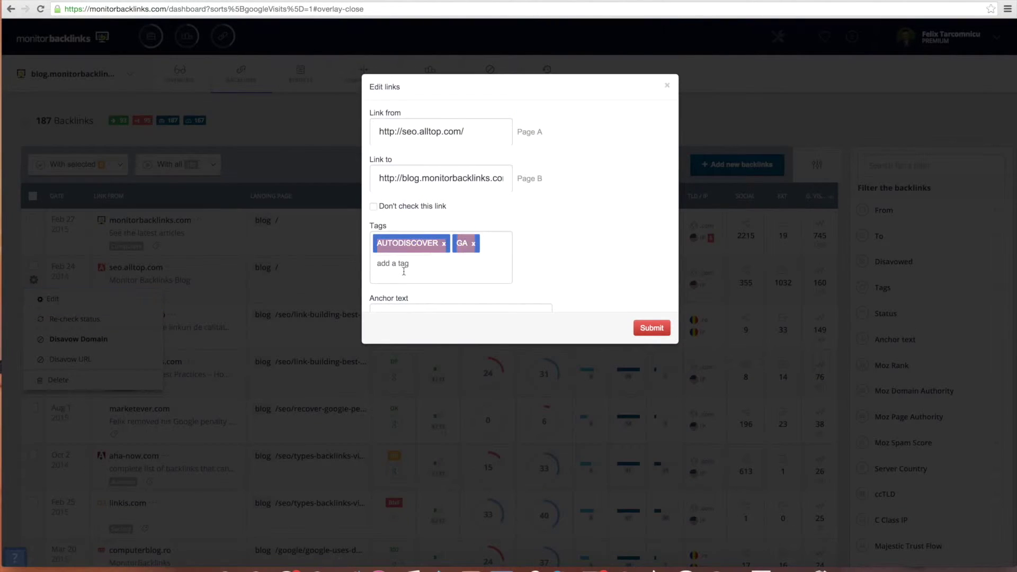
pyautogui.click(405, 269)
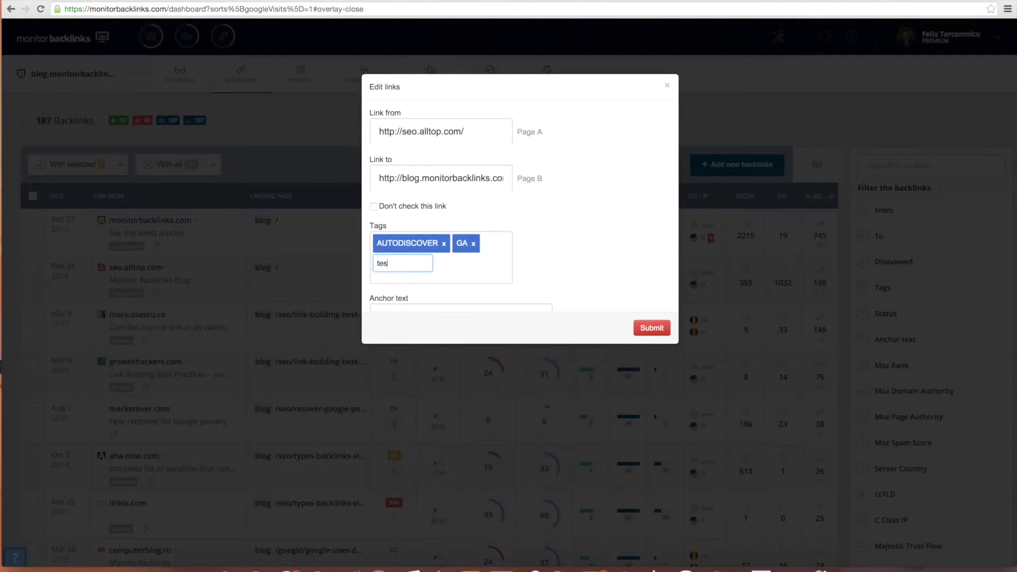
pyautogui.write('test')
pyautogui.press('Return')
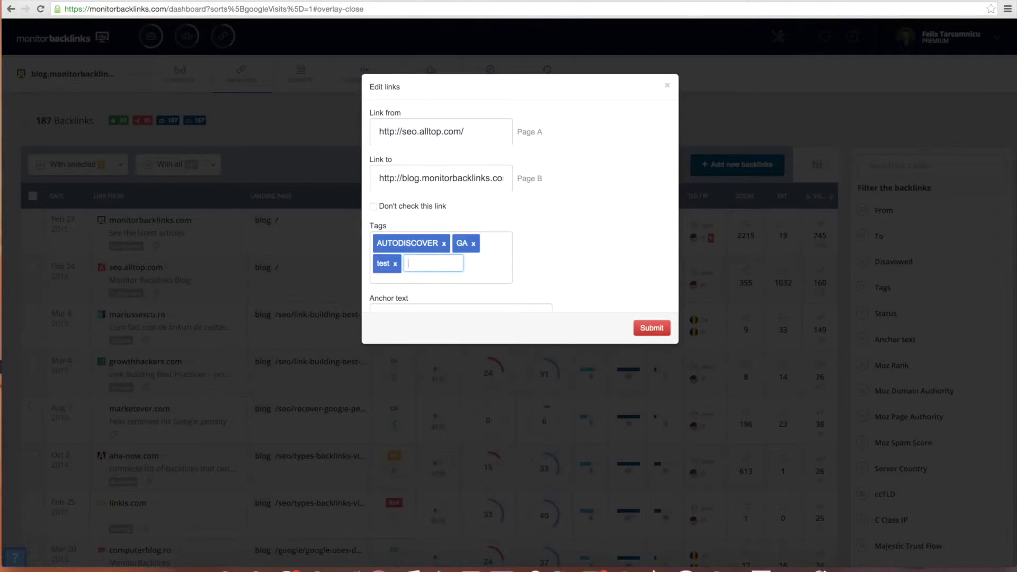
pyautogui.click(639, 329)
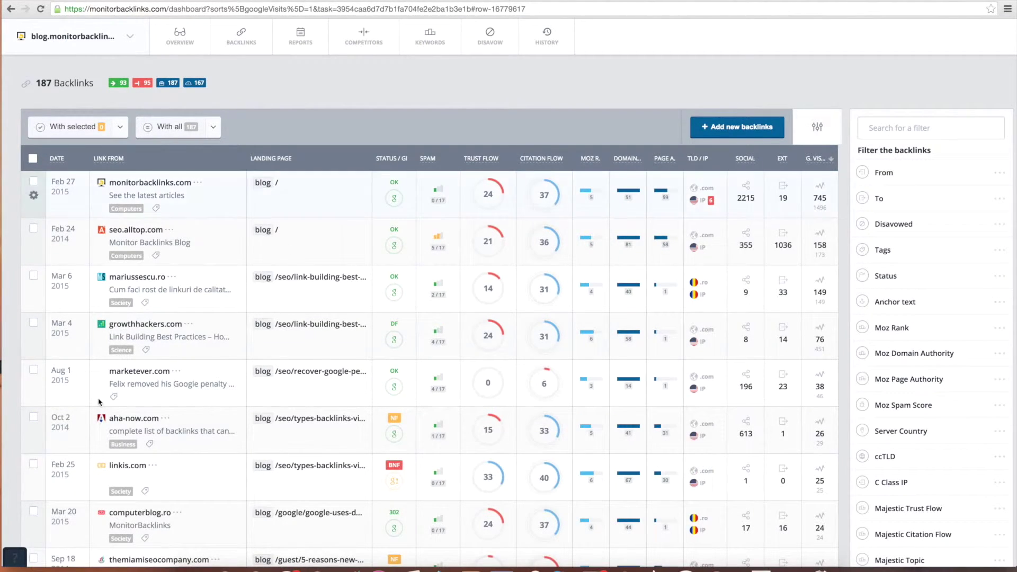
# Disavow the whole domain of the marketever.com backlink and confirm it
pyautogui.click(34, 385)
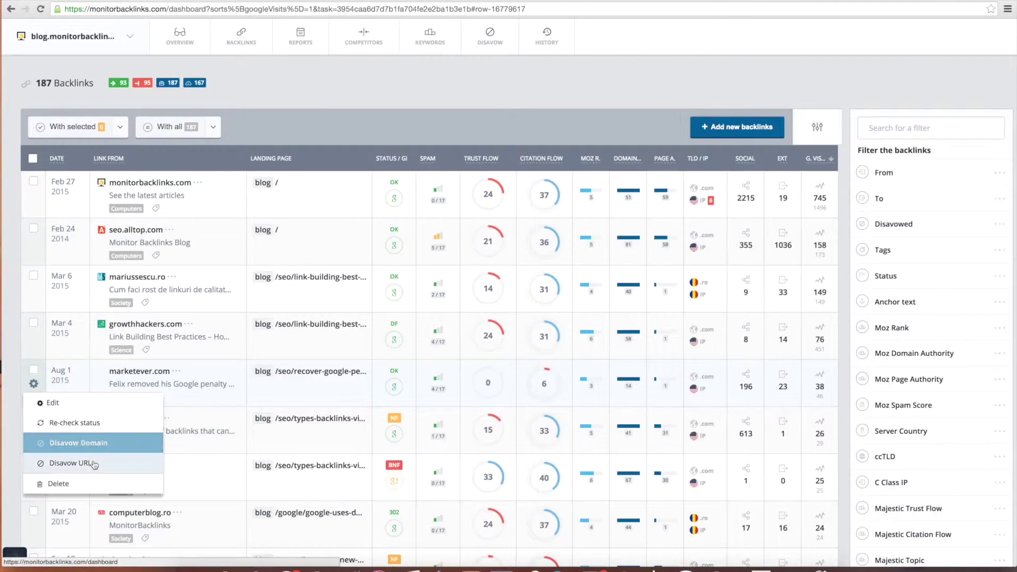
pyautogui.click(104, 448)
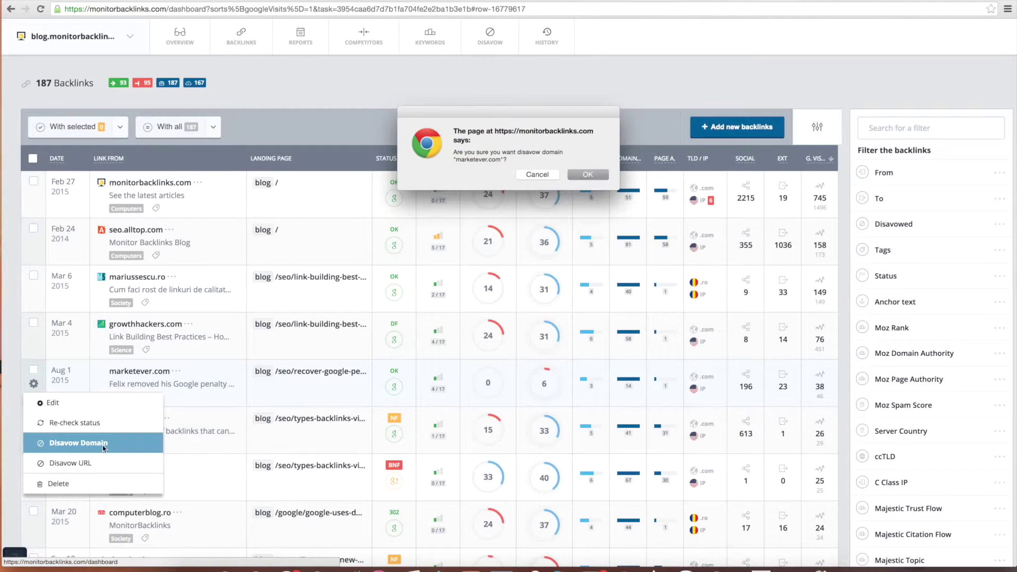
pyautogui.click(588, 174)
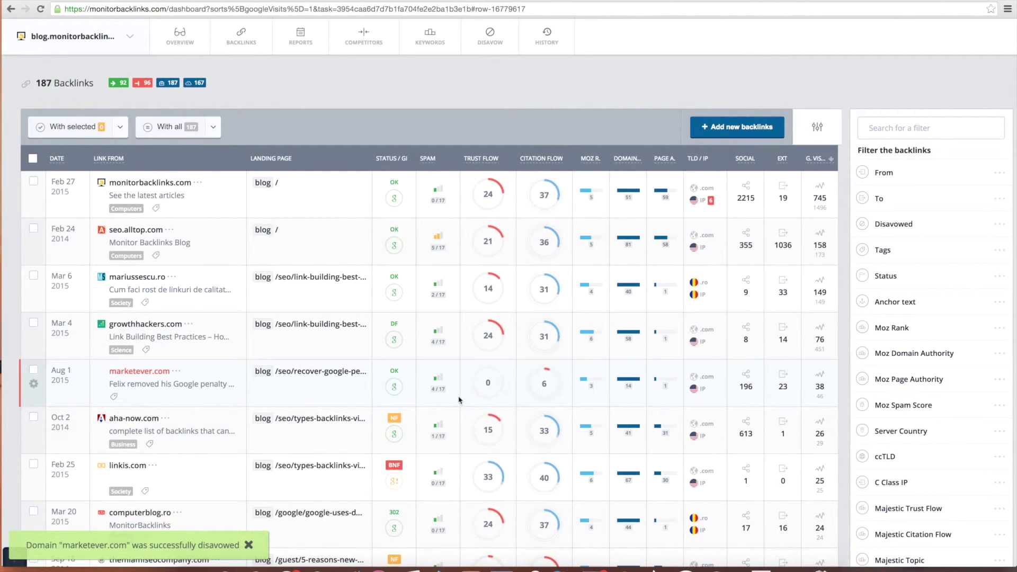
# Filter the backlinks to show only disavowed ones, and open the site's disavow rules page
pyautogui.click(920, 231)
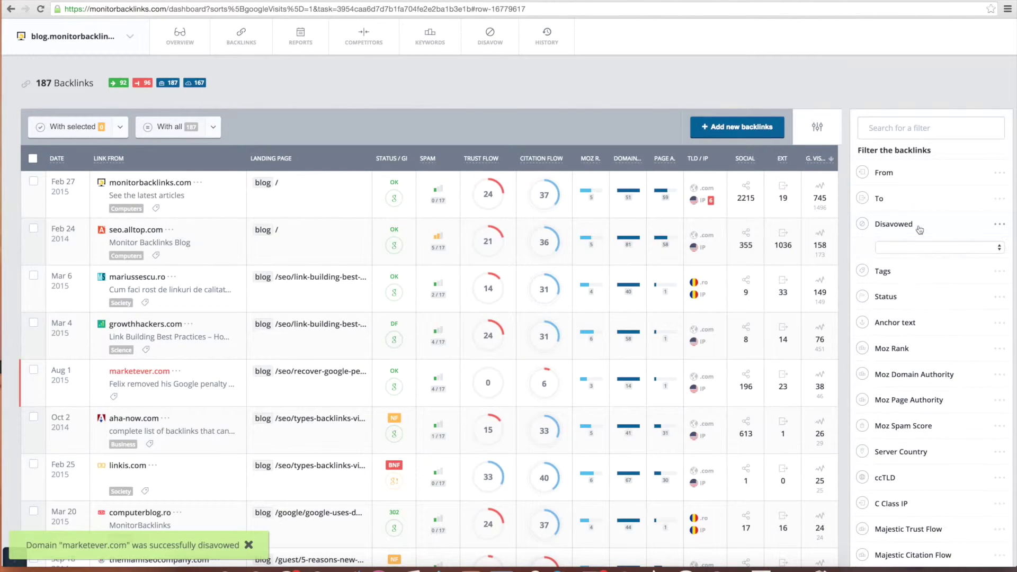
pyautogui.click(920, 247)
pyautogui.click(919, 264)
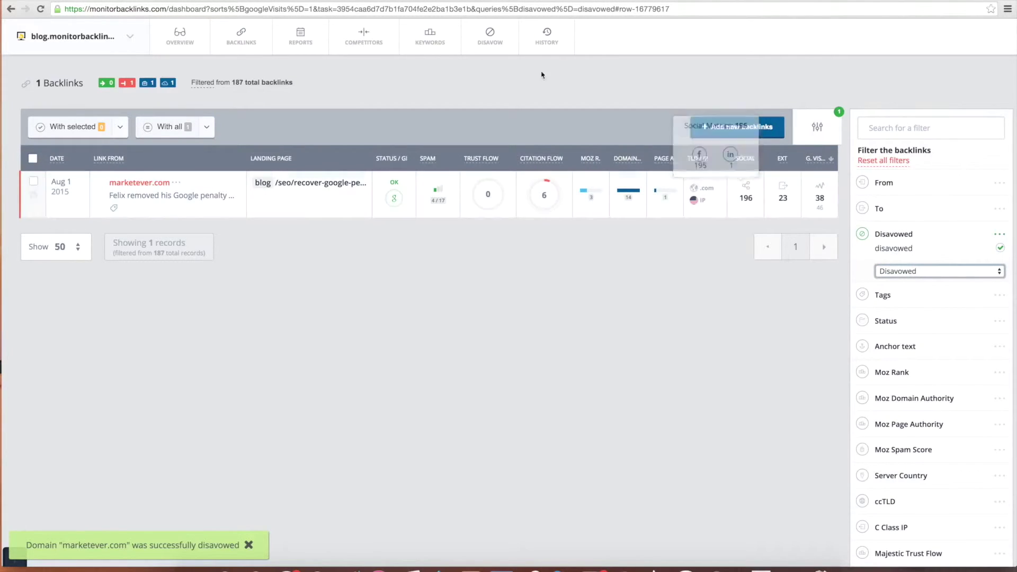
pyautogui.click(509, 54)
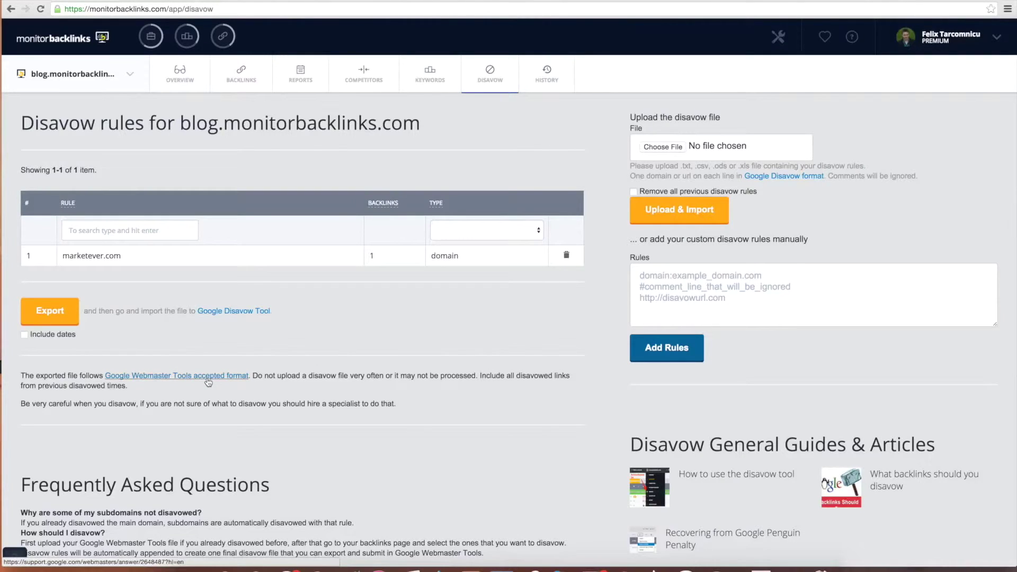
# Open the site's reports and filter them to backlinks with the status ok
pyautogui.click(309, 87)
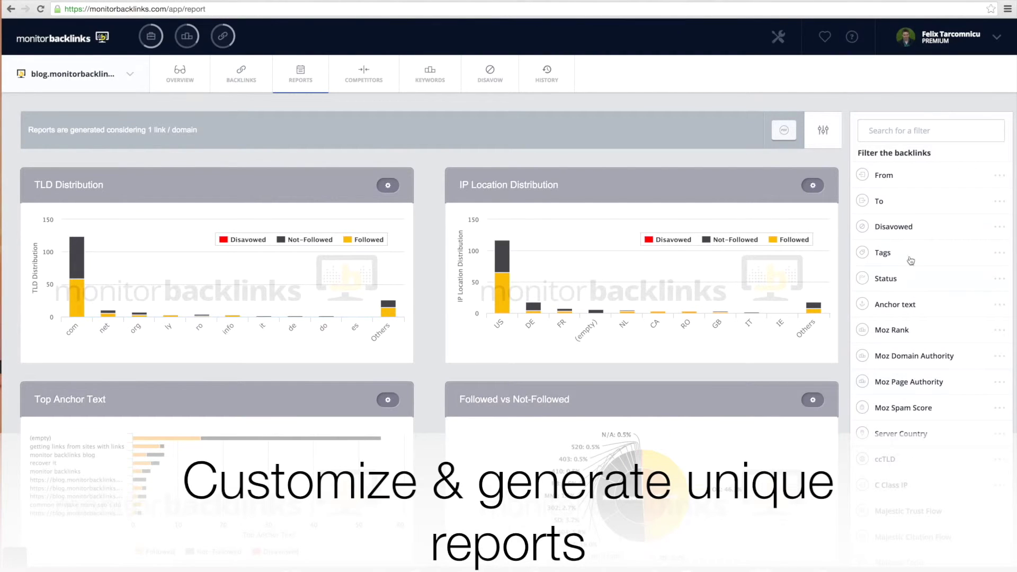
pyautogui.click(912, 278)
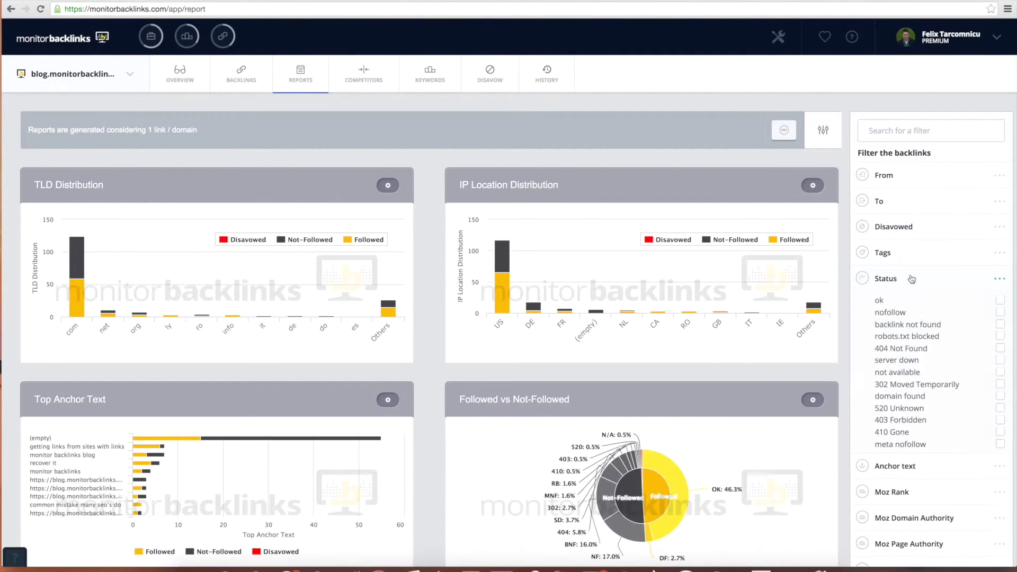
pyautogui.click(1001, 302)
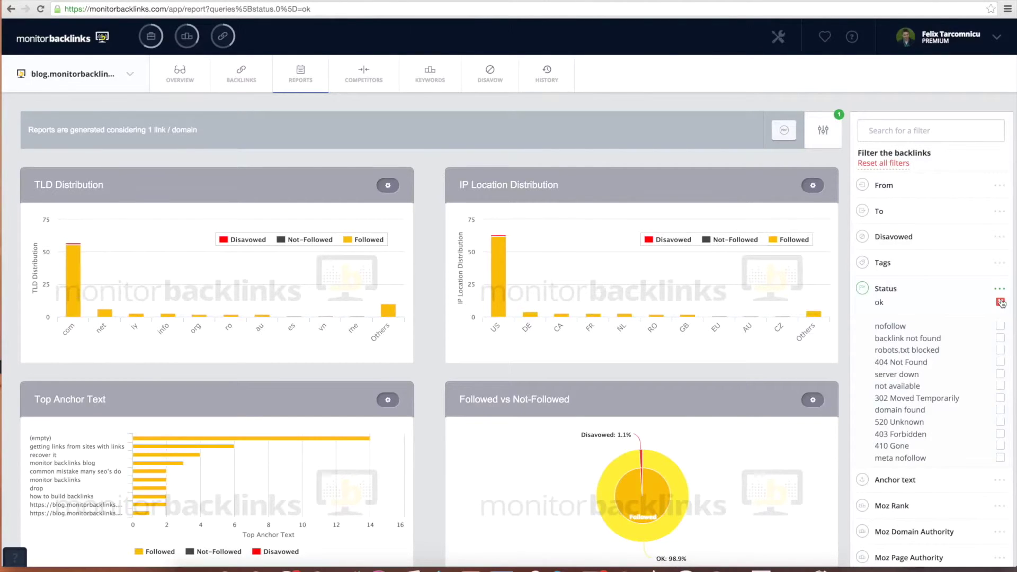
# Filter the reports to backlinks with a Moz Domain Authority higher than 30 and review the charts
pyautogui.click(900, 531)
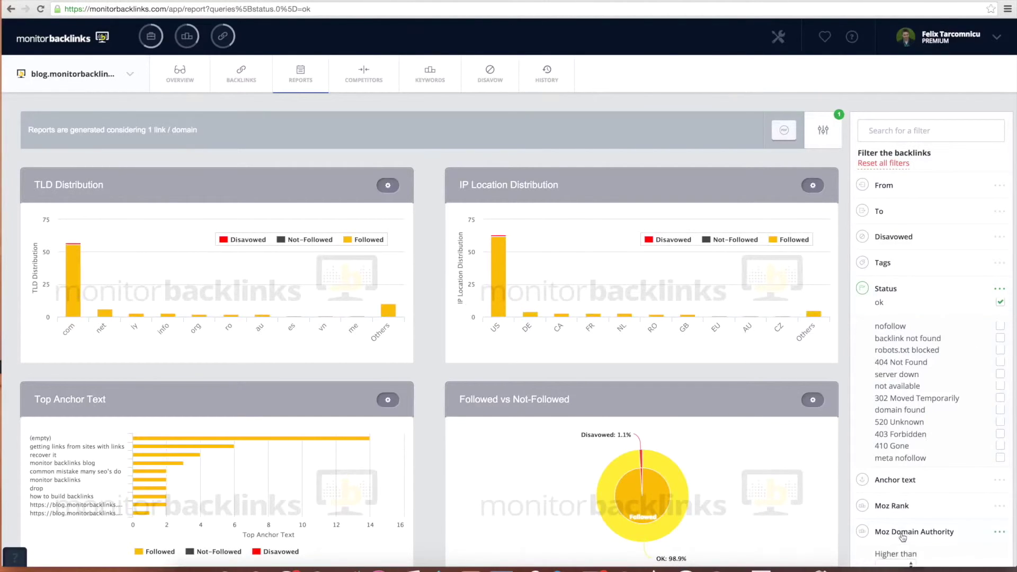
pyautogui.scroll(-2, 900, 527)
pyautogui.click(904, 464)
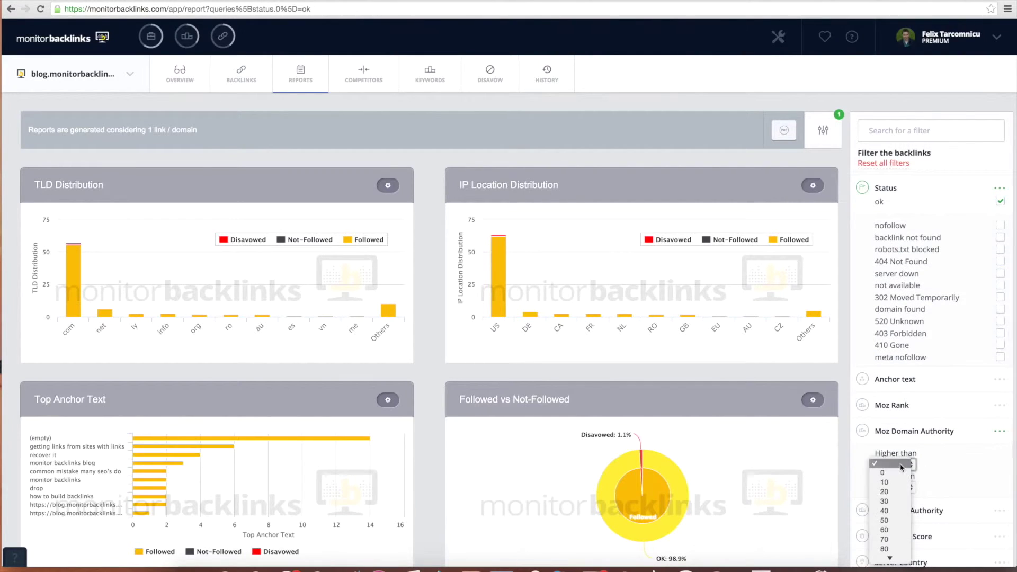
pyautogui.click(891, 505)
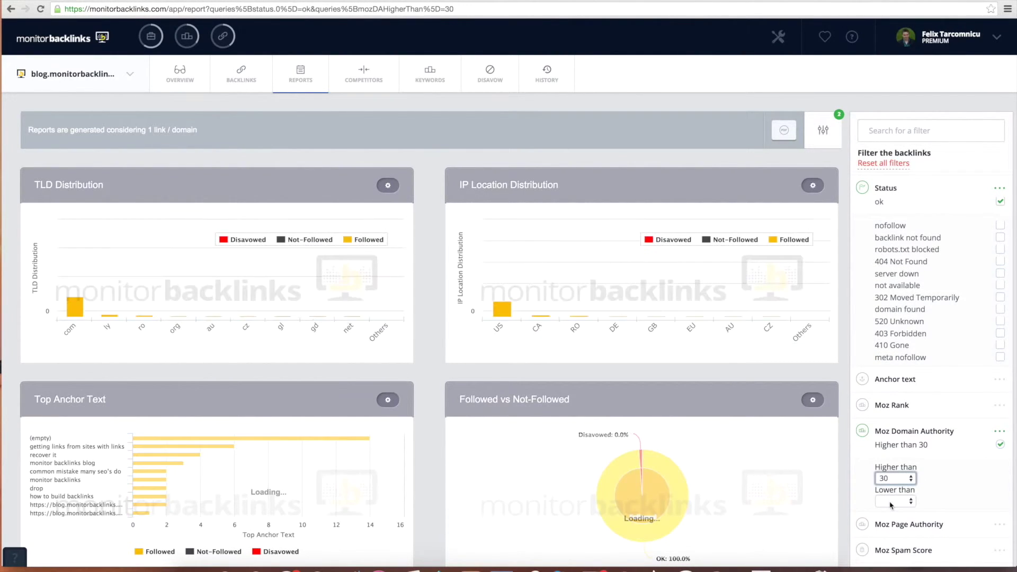
pyautogui.scroll(-5, 439, 441)
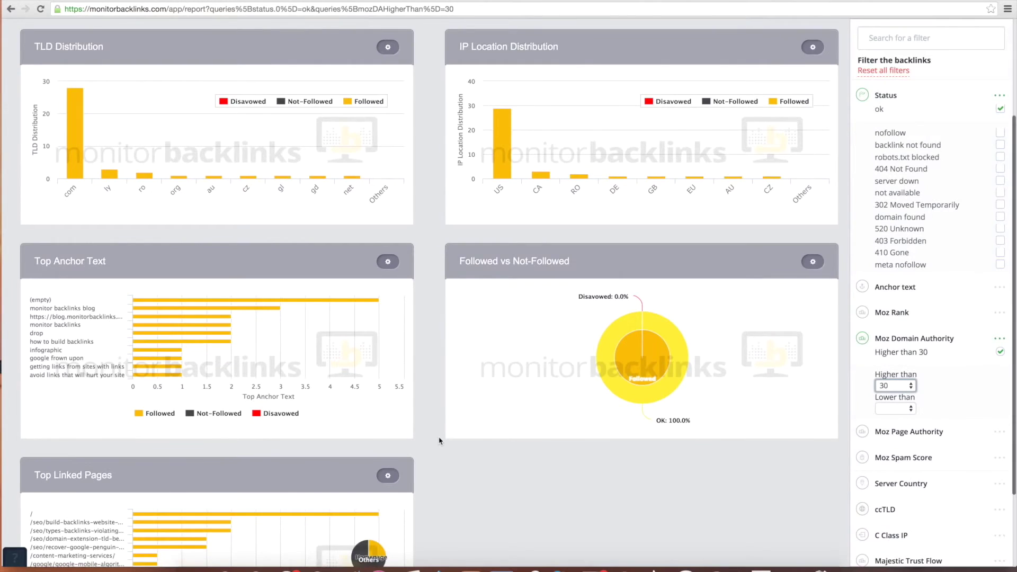
pyautogui.scroll(5, 439, 441)
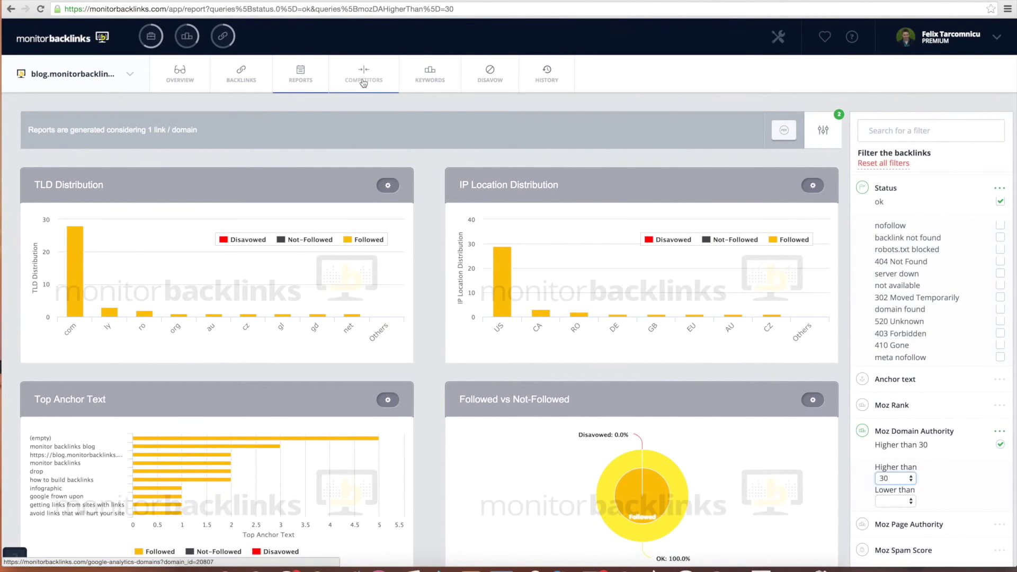
# Open the links of the competitor growmap.com, dismiss the weekly check notice and look through its backlinks
pyautogui.click(363, 82)
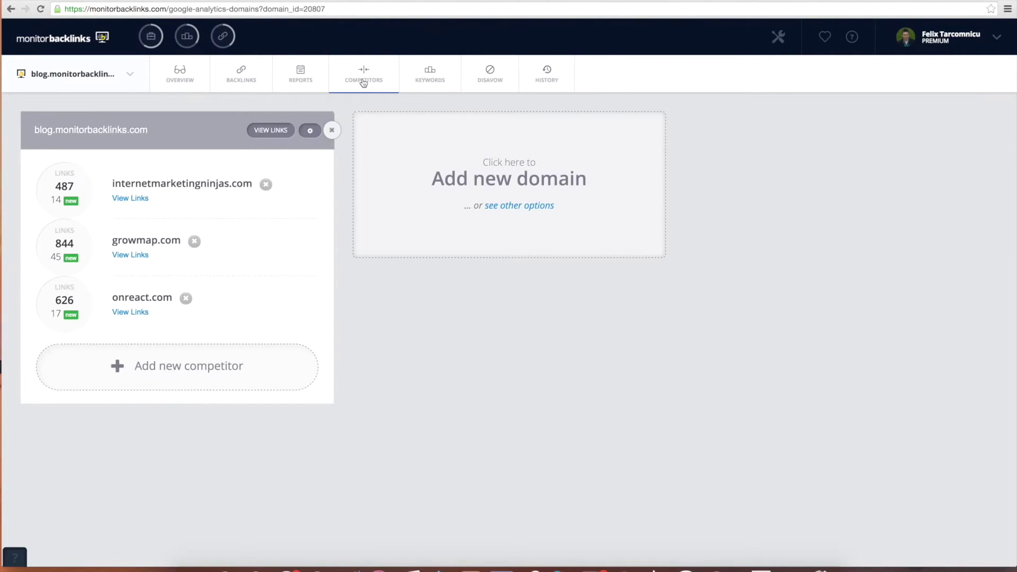
pyautogui.click(125, 256)
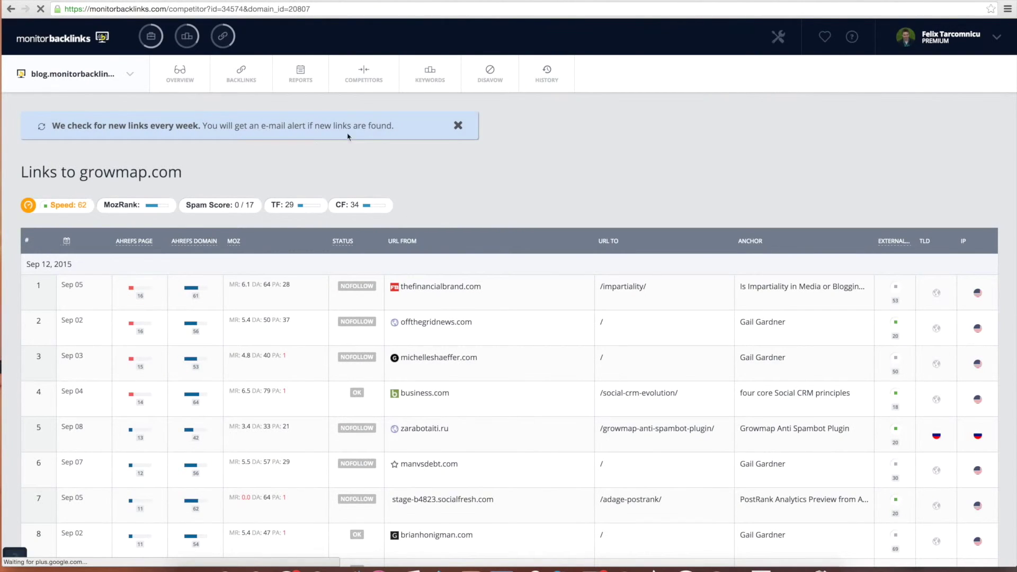
pyautogui.click(457, 126)
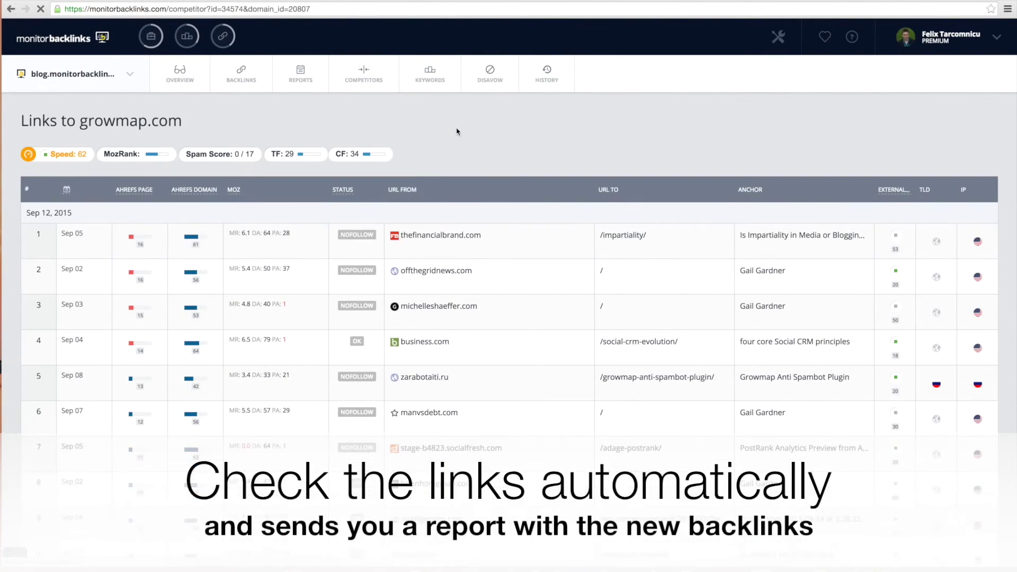
pyautogui.scroll(-6, 458, 131)
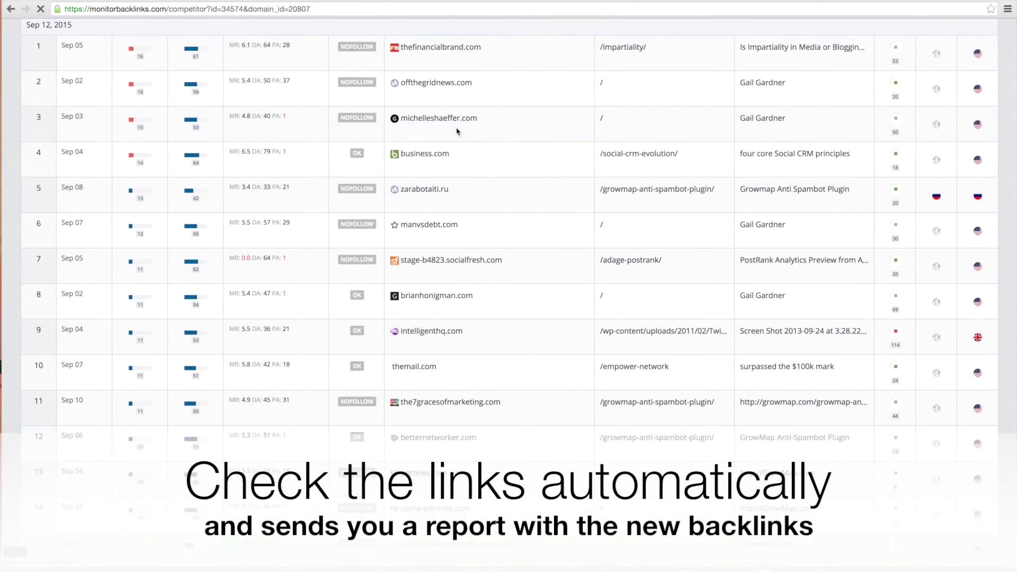
pyautogui.scroll(-1, 458, 131)
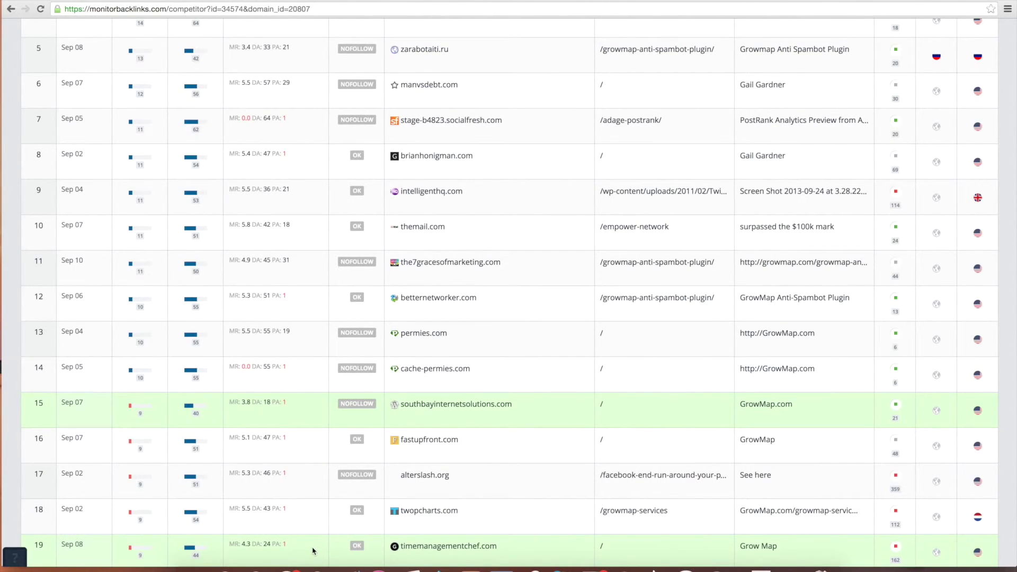
pyautogui.scroll(4, 312, 551)
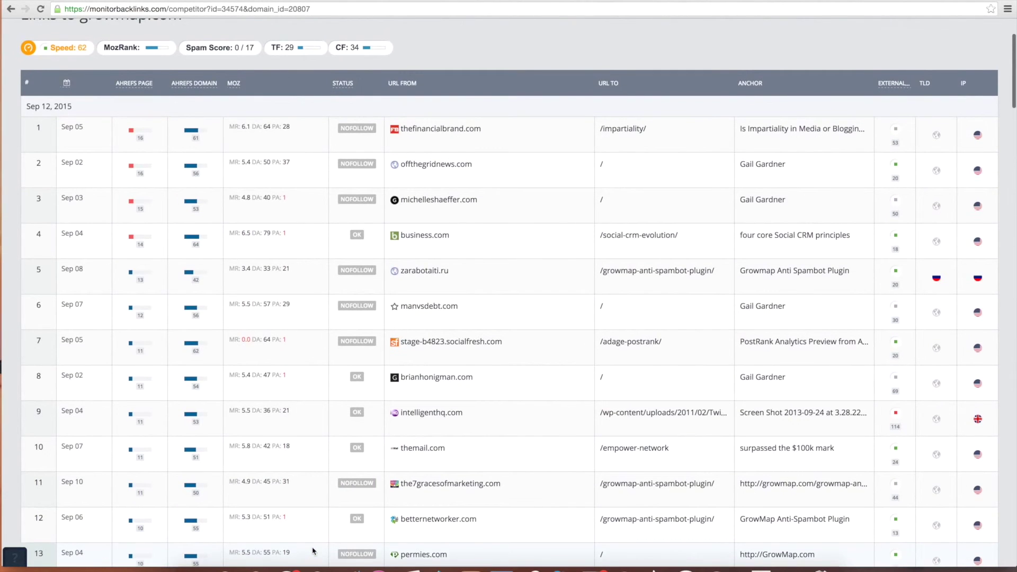
pyautogui.scroll(2, 312, 551)
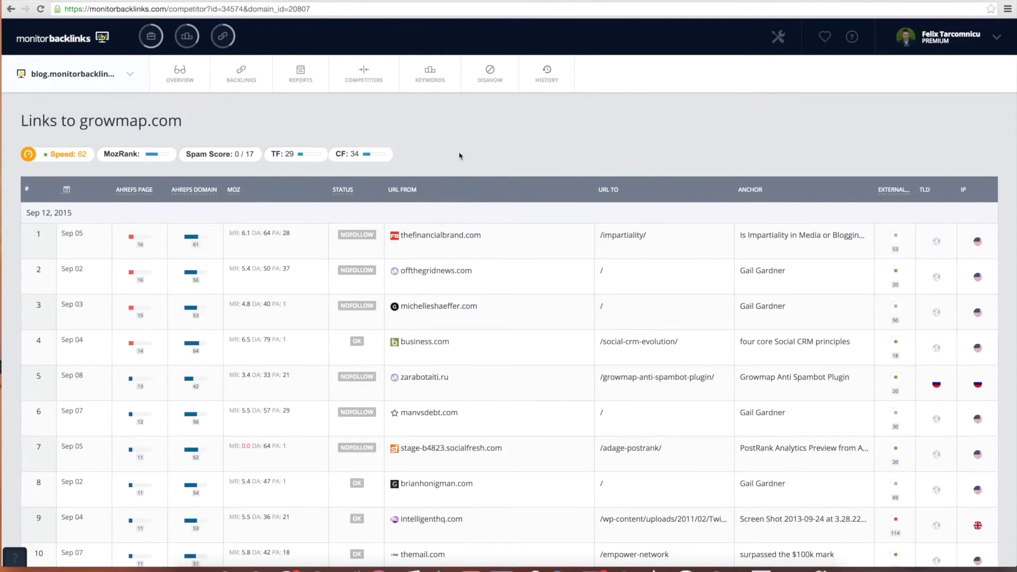
# Open the keyword rankings and review the average positions, the competitor comparison, the position distribution and the keyword list
pyautogui.click(436, 85)
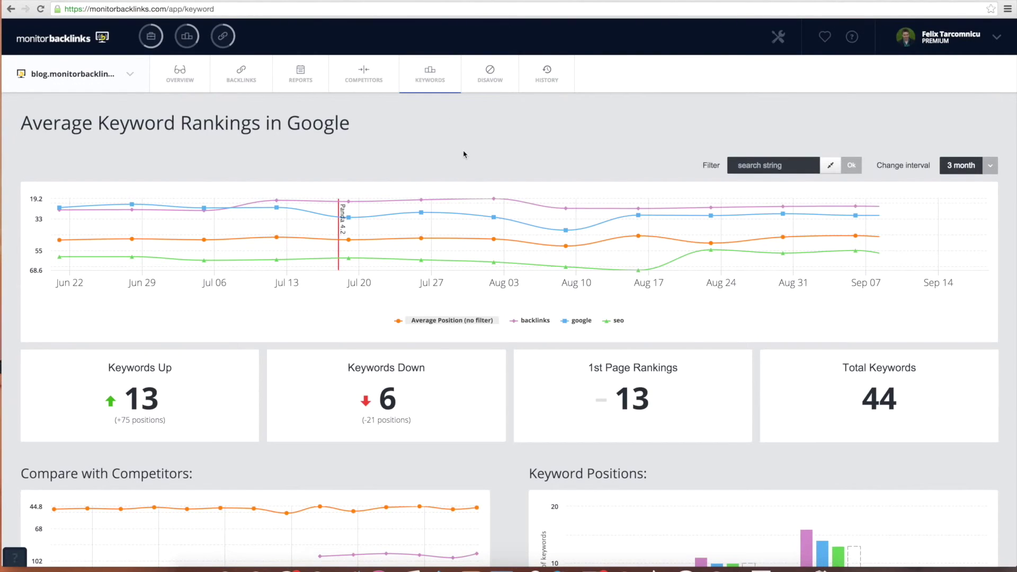
pyautogui.scroll(-4, 464, 154)
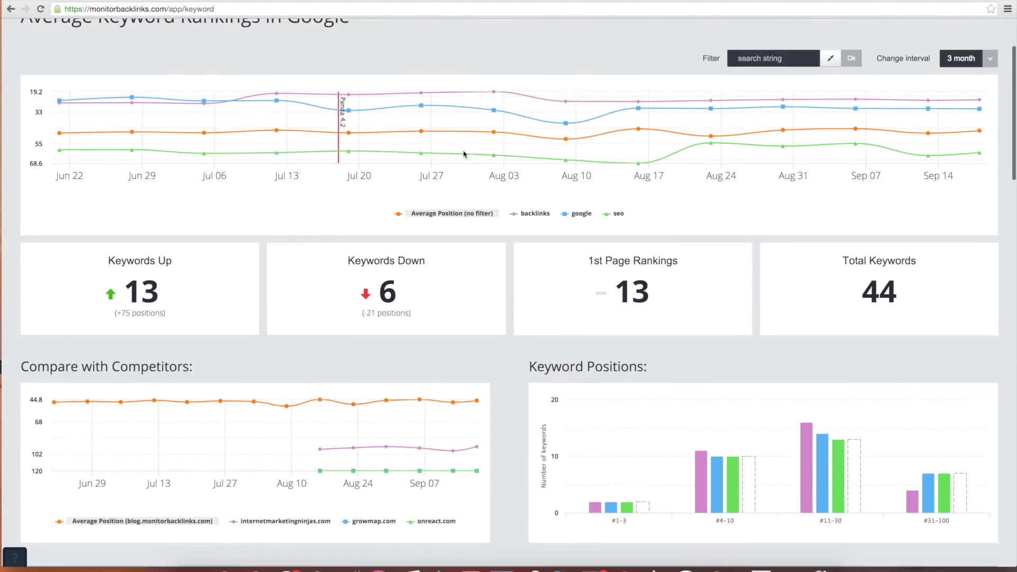
pyautogui.scroll(-5, 464, 154)
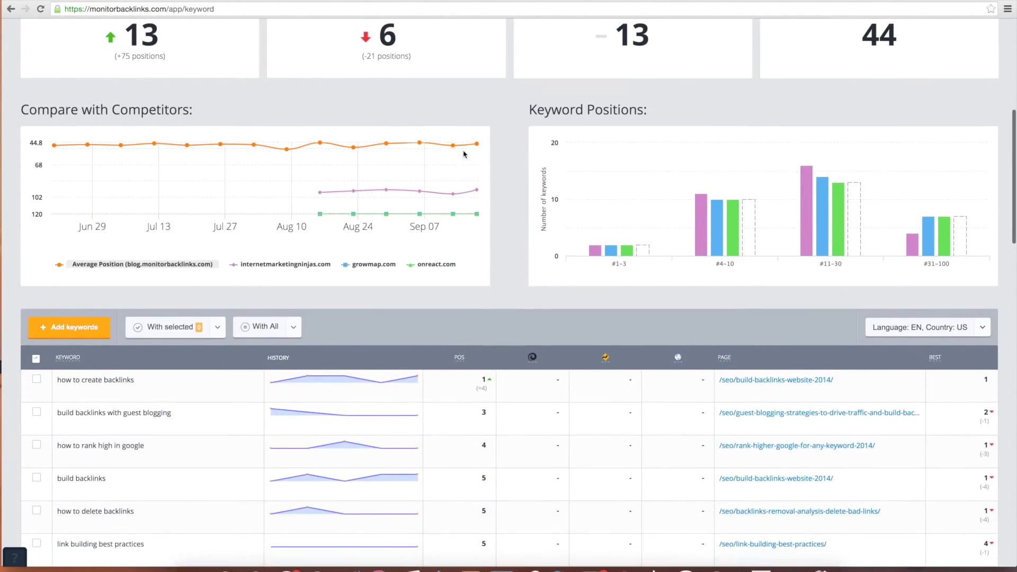
pyautogui.scroll(9, 463, 154)
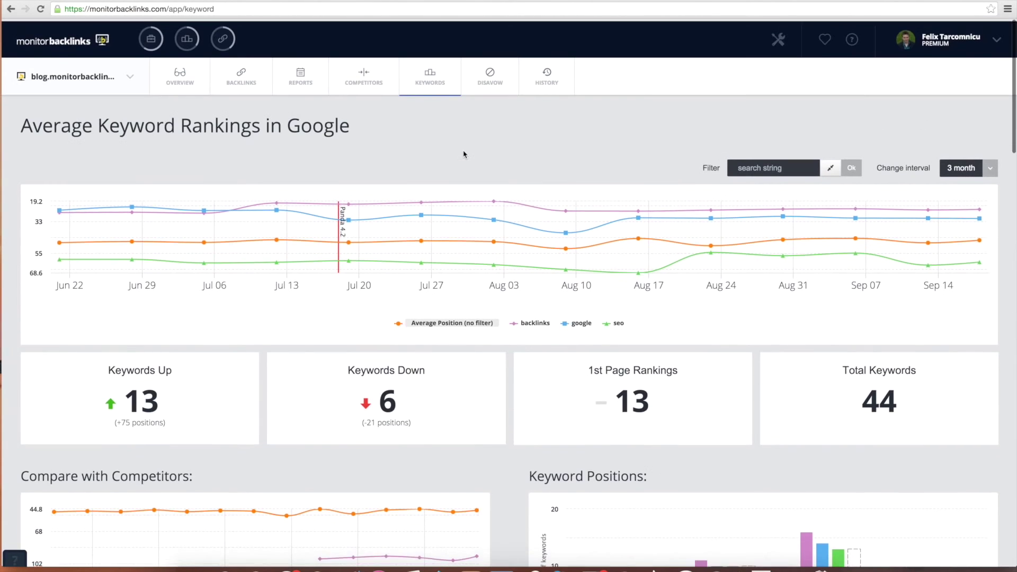
pyautogui.scroll(-1, 463, 154)
pyautogui.scroll(-10, 464, 154)
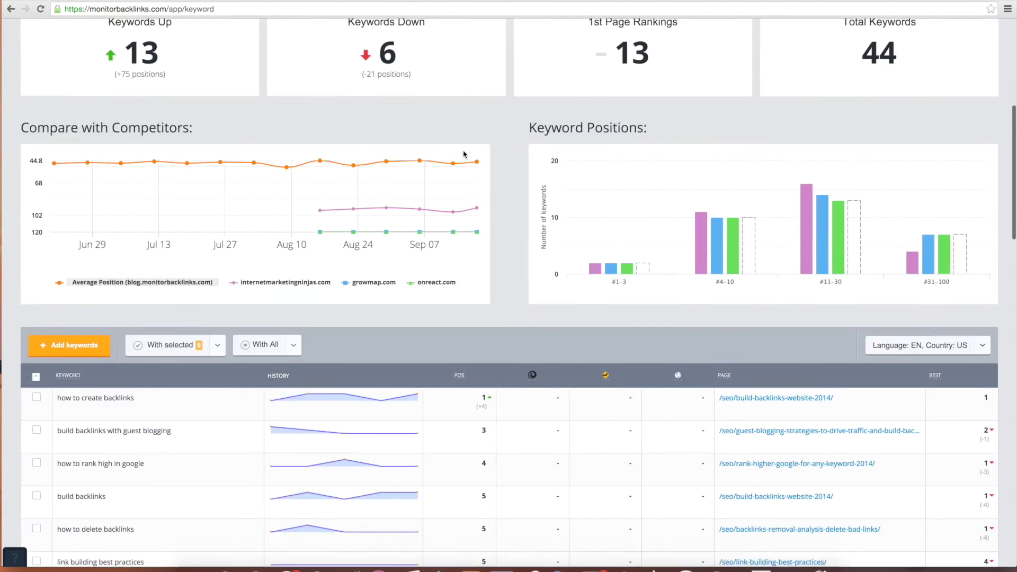
pyautogui.scroll(-2, 473, 331)
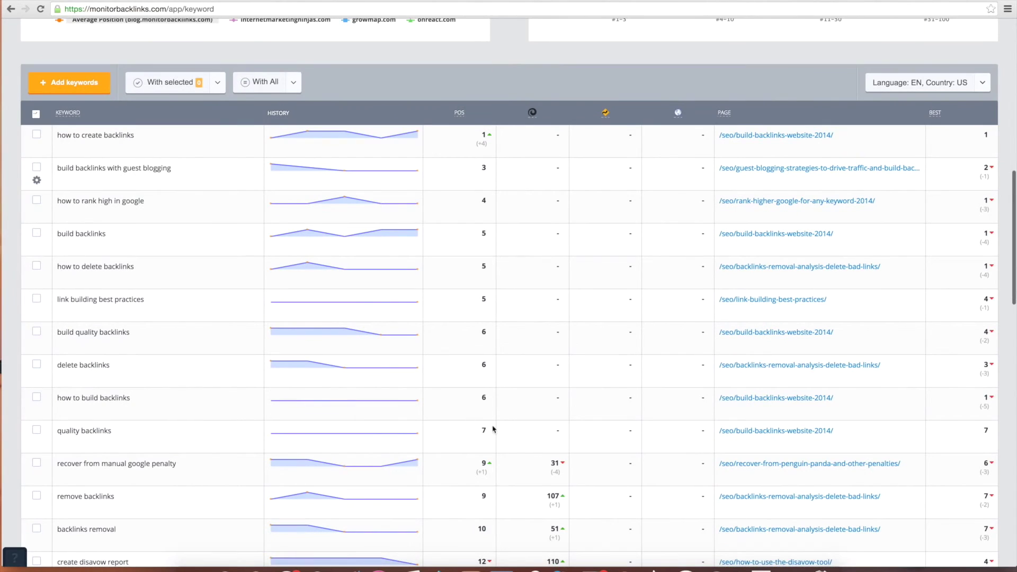